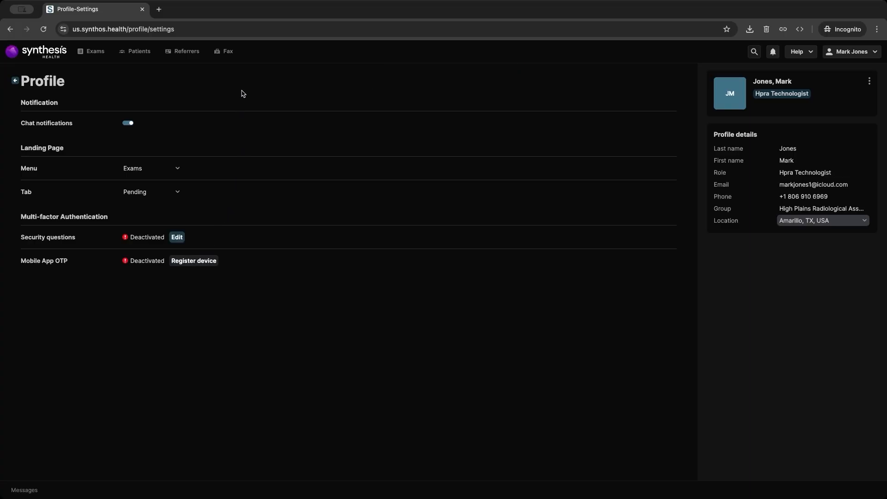
# Look over the email and phone entries in the profile details.
pyautogui.moveTo(859, 147)
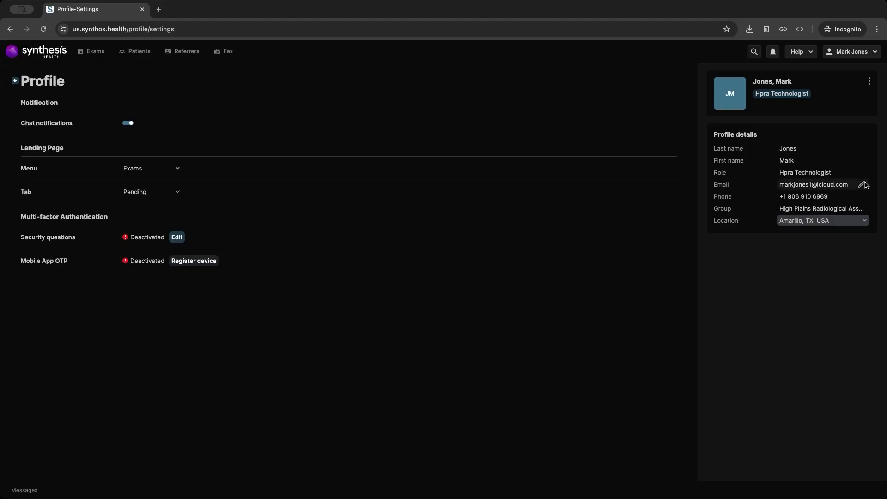
pyautogui.moveTo(861, 198)
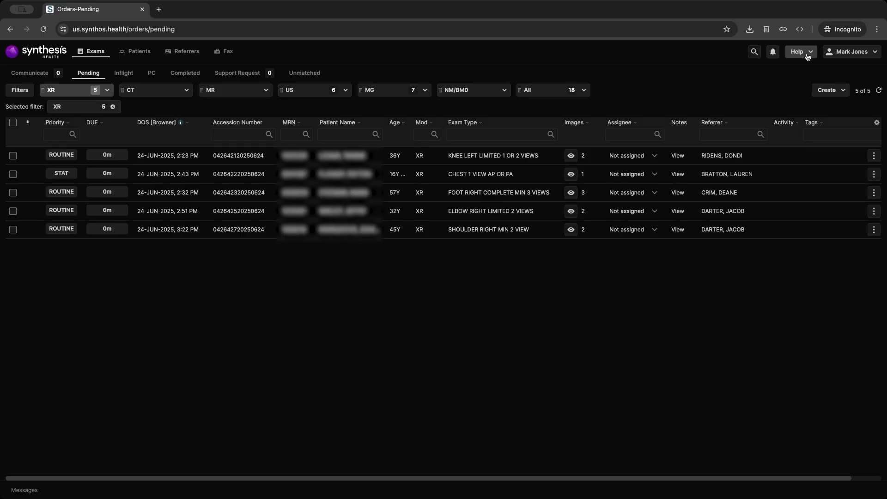
# Open the help resources' Guided Tours and go through the technologist Pending tab tour to its end.
pyautogui.click(807, 54)
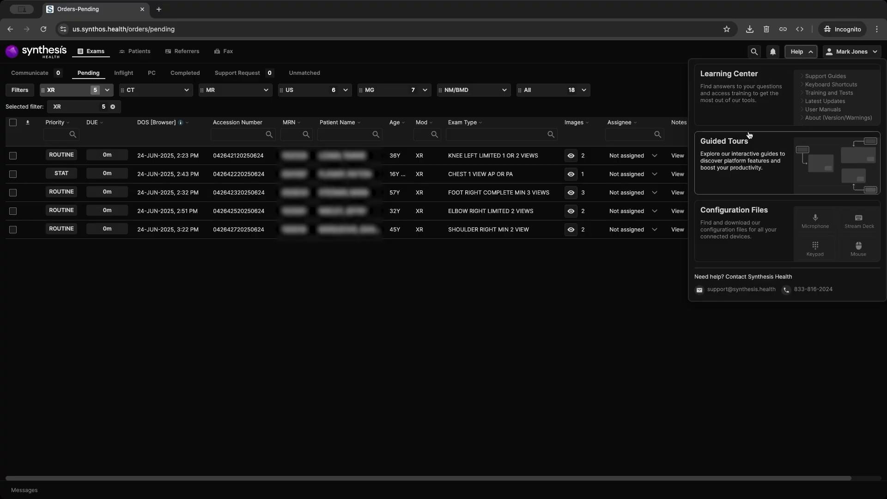
pyautogui.click(746, 147)
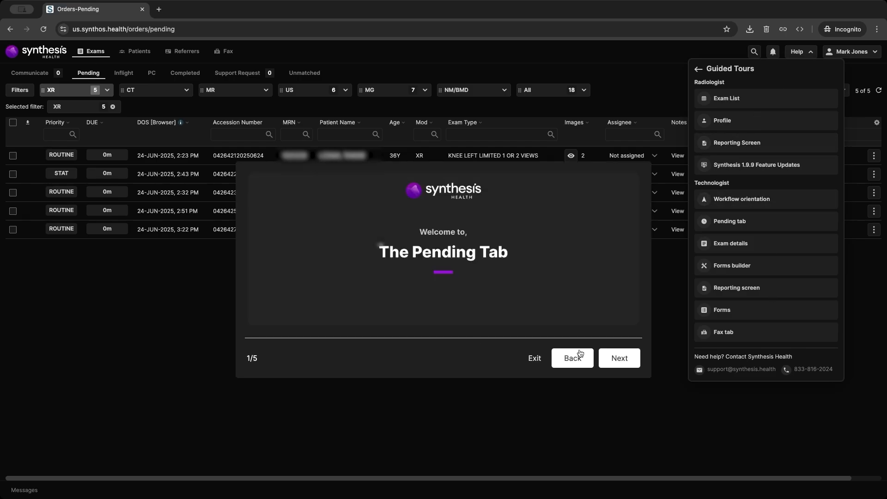
pyautogui.click(631, 359)
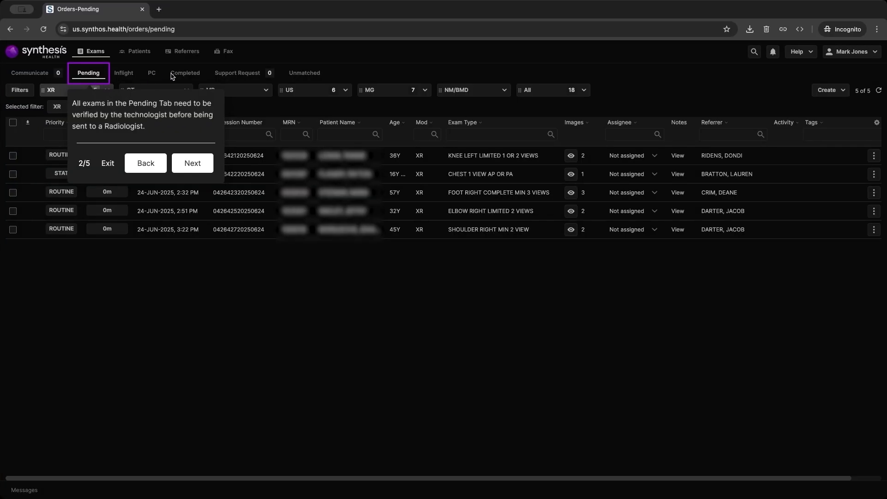
pyautogui.click(190, 163)
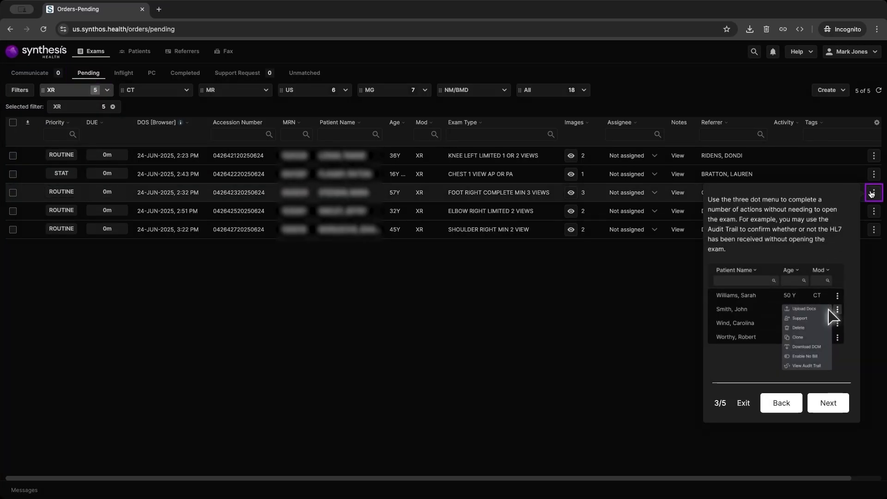
pyautogui.click(828, 409)
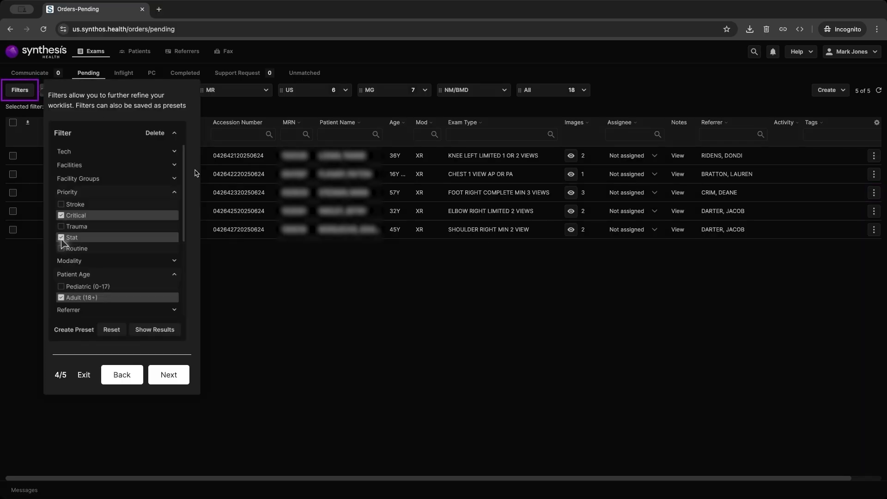
pyautogui.click(169, 375)
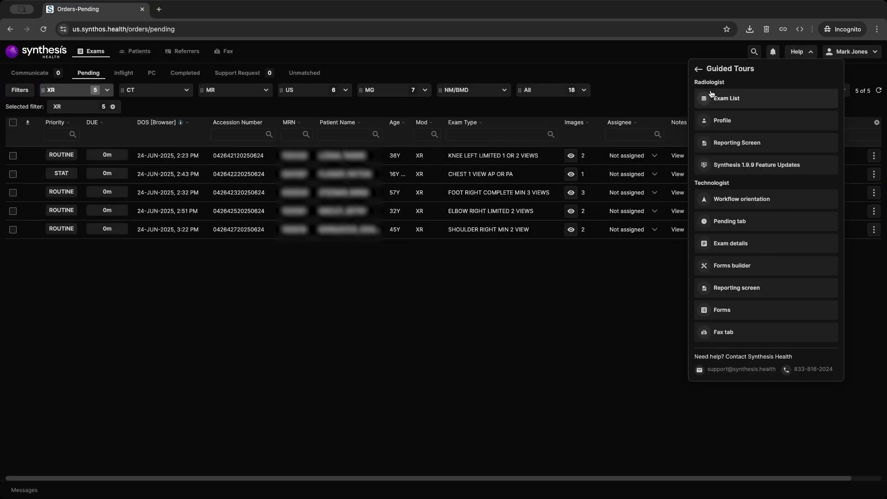
# Return from the guided tours, open the Learning Center and view the Image viewing article under Keyboard shortcuts.
pyautogui.click(698, 70)
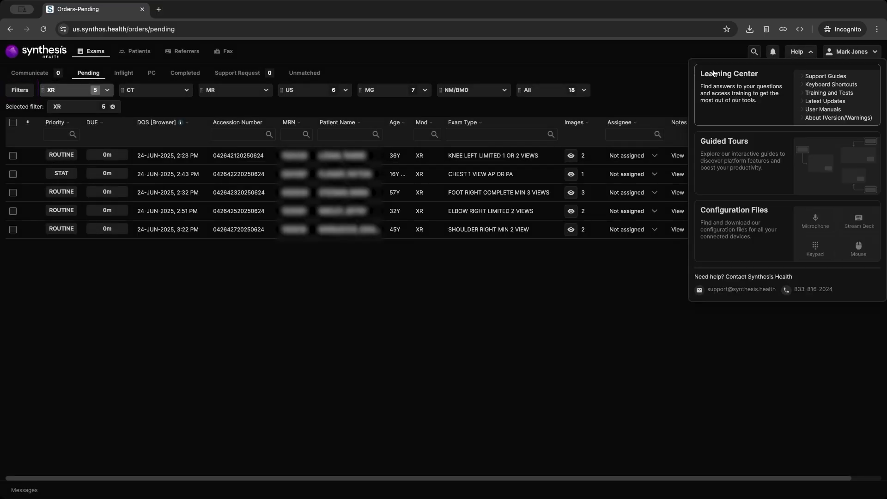
pyautogui.click(728, 97)
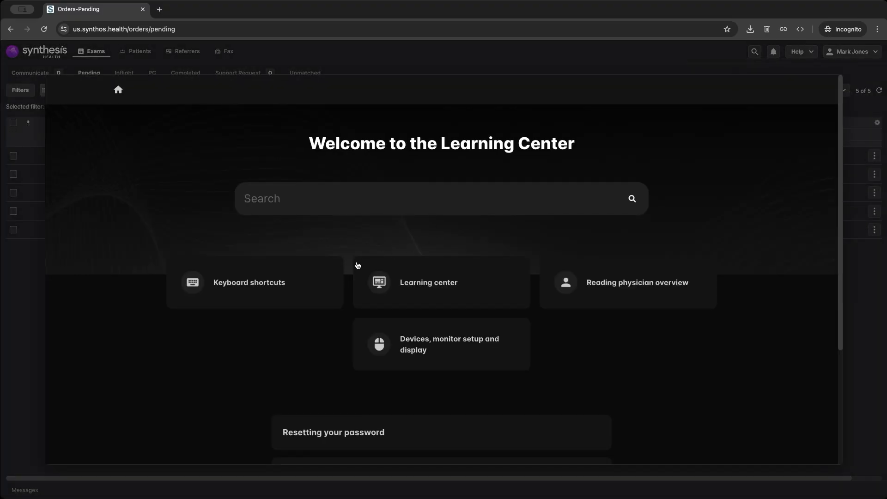
pyautogui.click(394, 284)
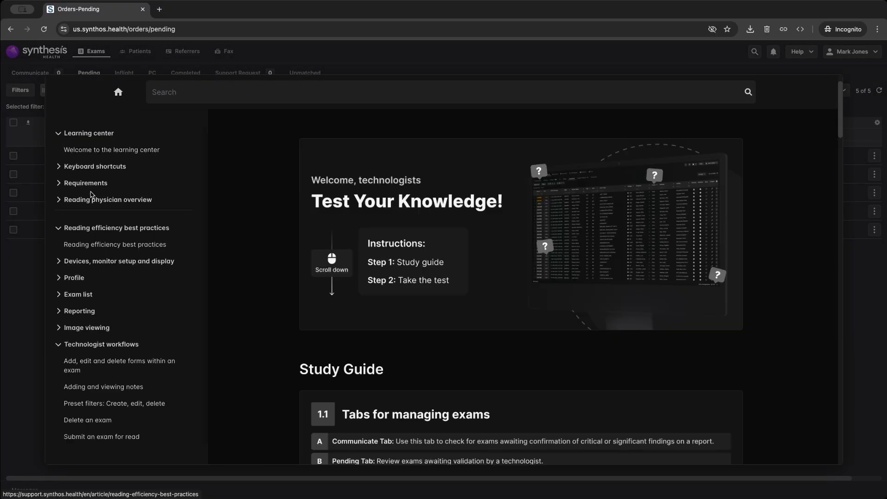
pyautogui.click(121, 167)
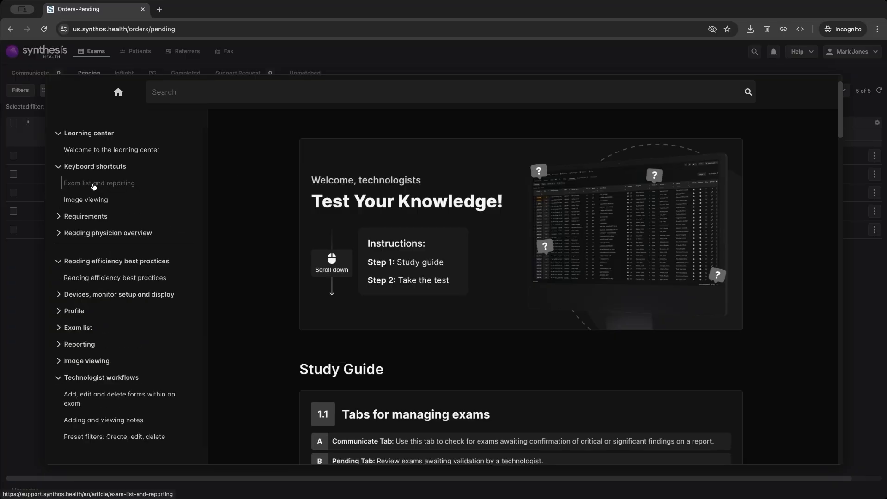
pyautogui.click(84, 200)
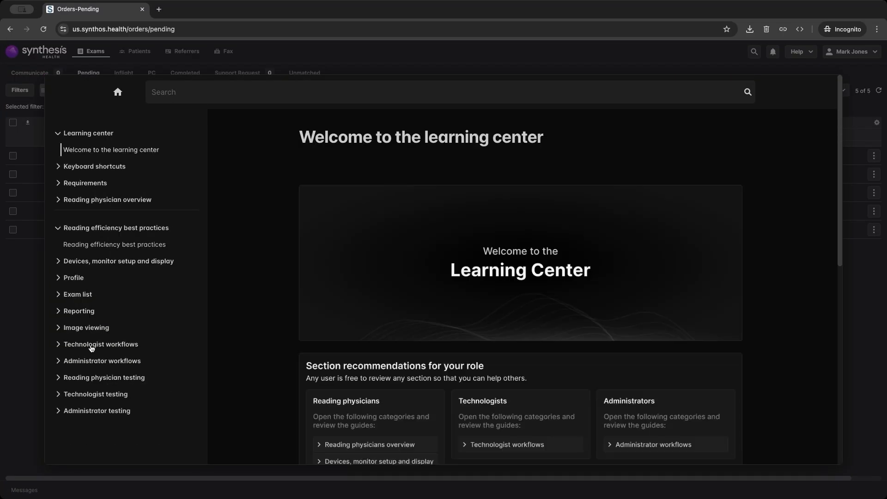
# Expand the Technologist workflows and Technologist testing sections, and open the Basic user training (Technologist) article.
pyautogui.click(90, 346)
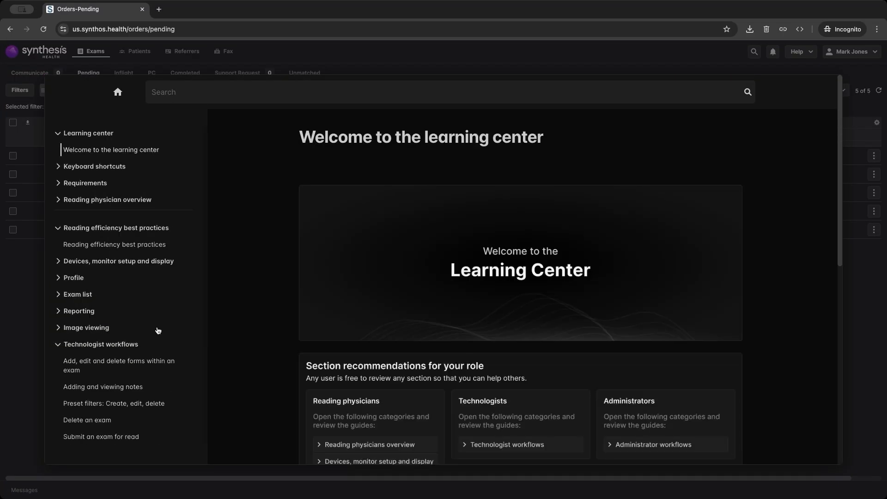
pyautogui.scroll(-1, 128, 383)
pyautogui.scroll(-5, 127, 389)
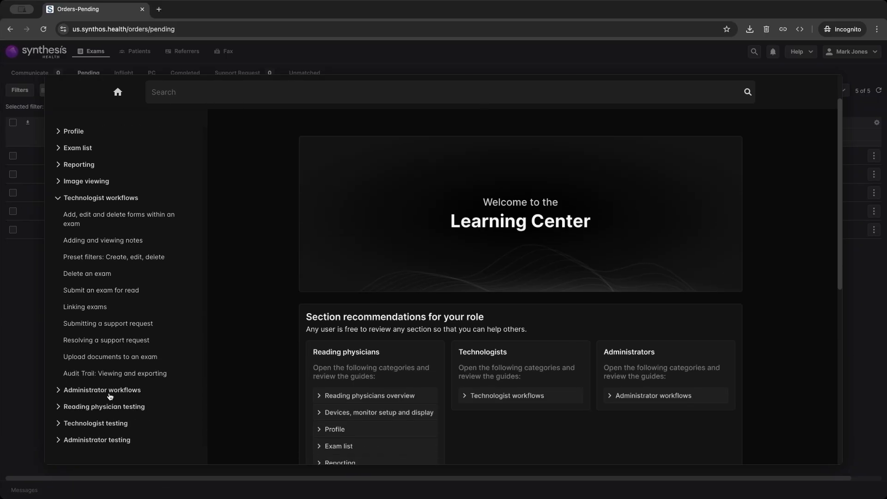
pyautogui.click(79, 429)
pyautogui.scroll(-1, 179, 406)
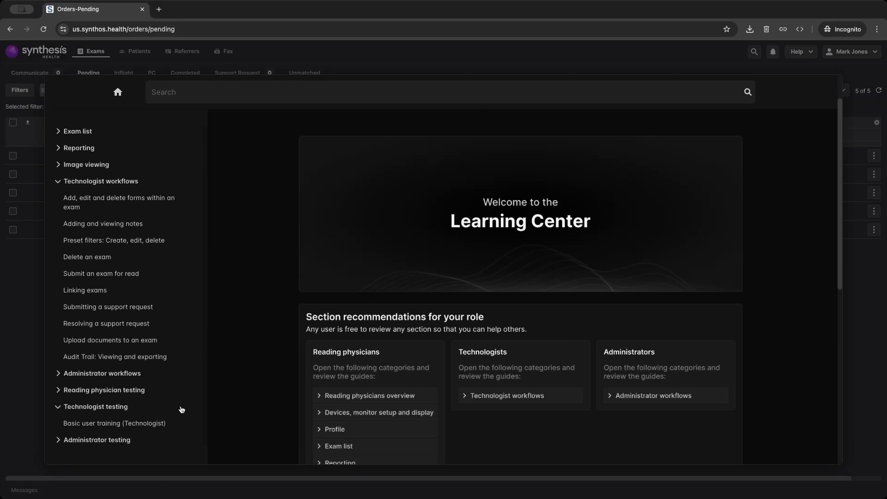
pyautogui.click(92, 426)
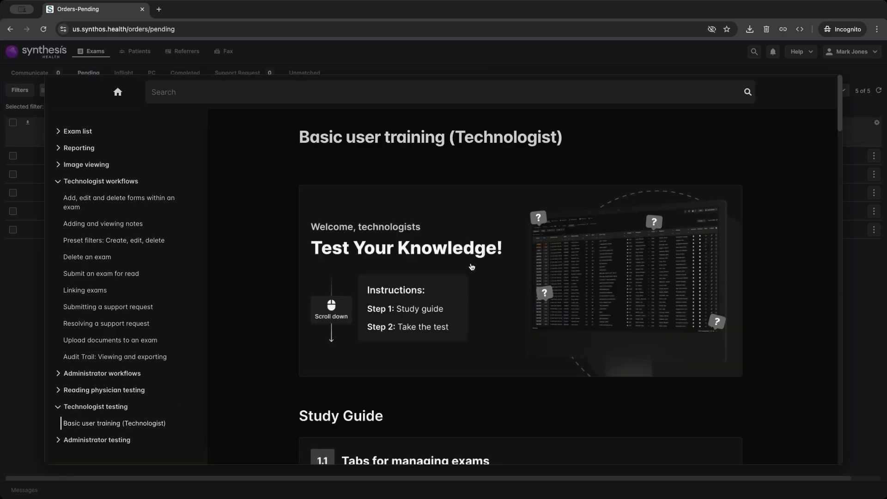
# Read through the technologist study guide from managing exams onward, down to the embedded test questions.
pyautogui.scroll(-5, 292, 245)
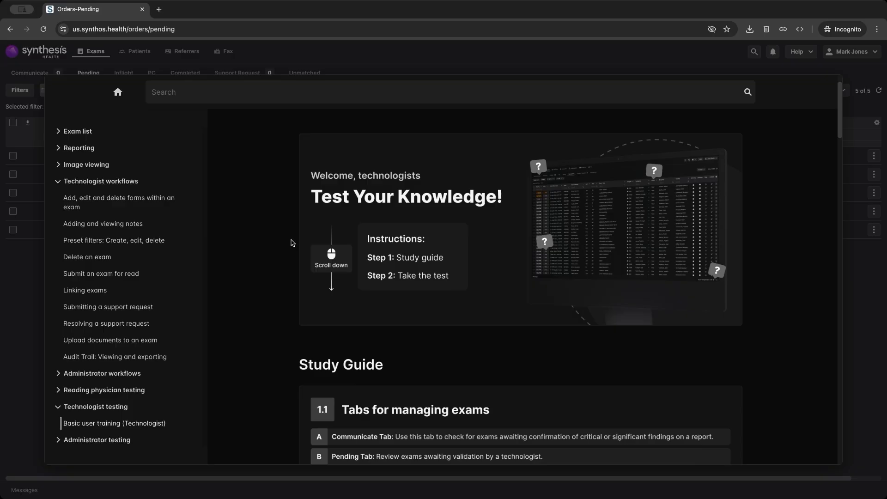
pyautogui.scroll(-4, 291, 250)
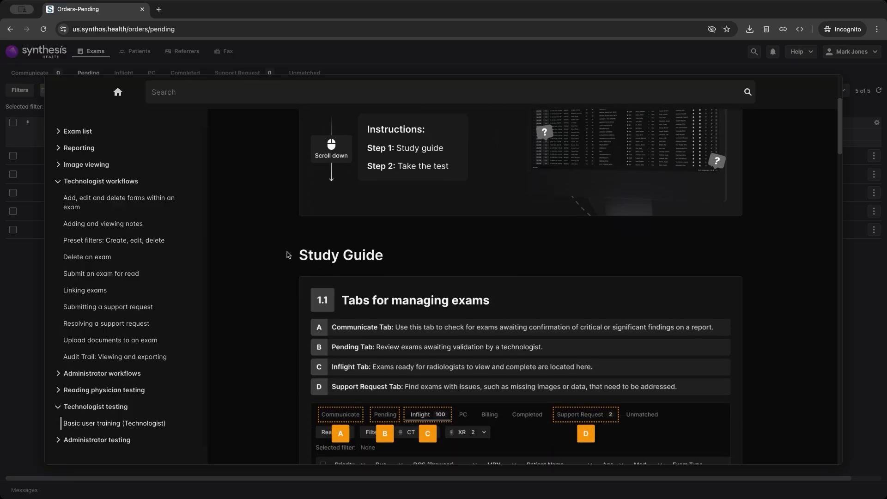
pyautogui.scroll(-5, 286, 266)
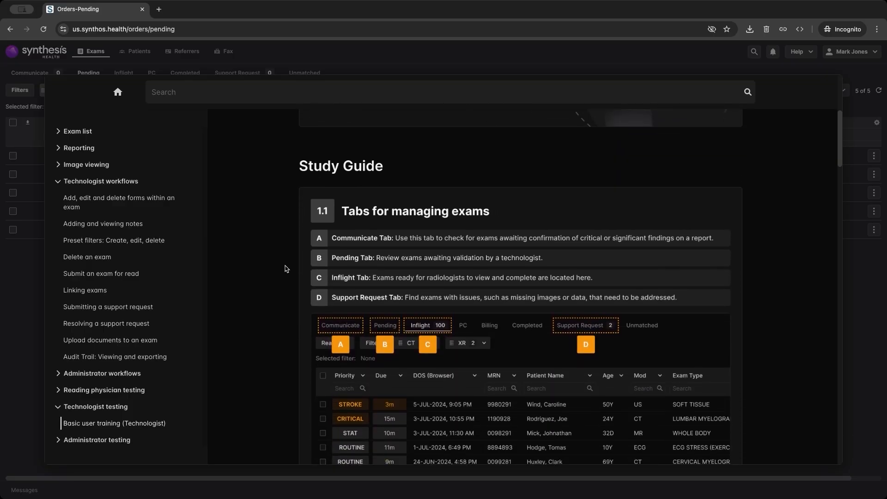
pyautogui.scroll(-8, 461, 251)
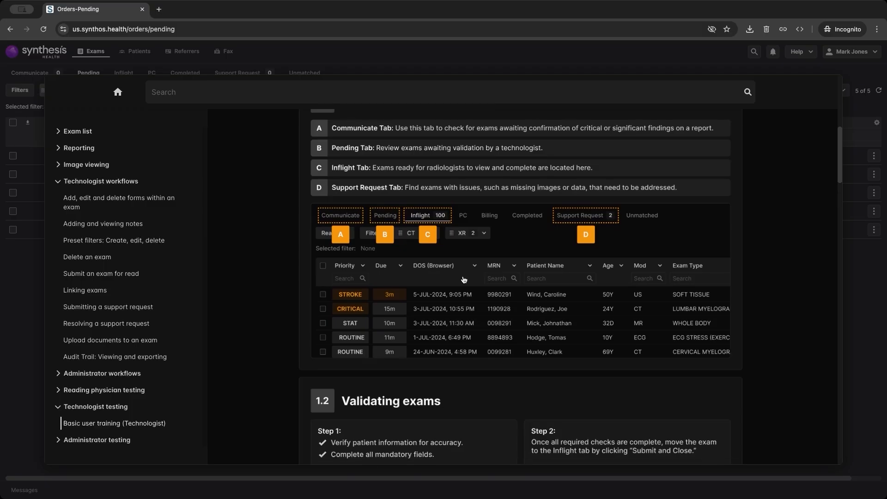
pyautogui.scroll(-16, 382, 301)
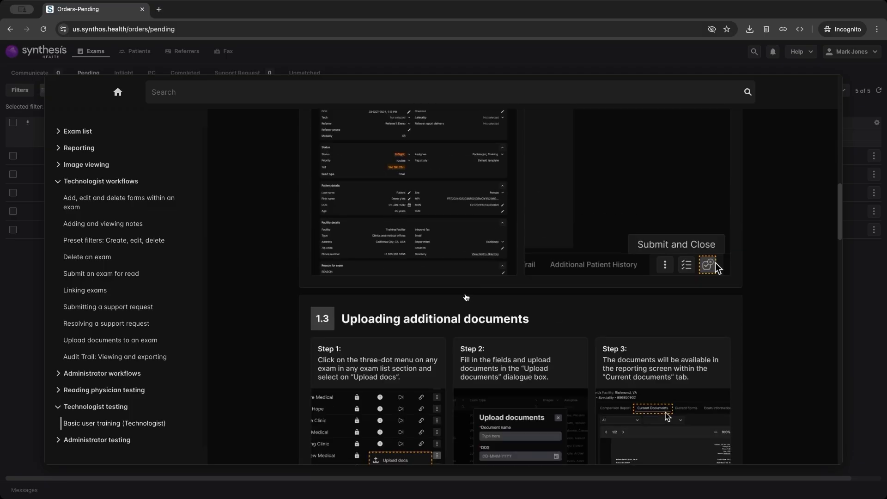
pyautogui.scroll(-14, 467, 301)
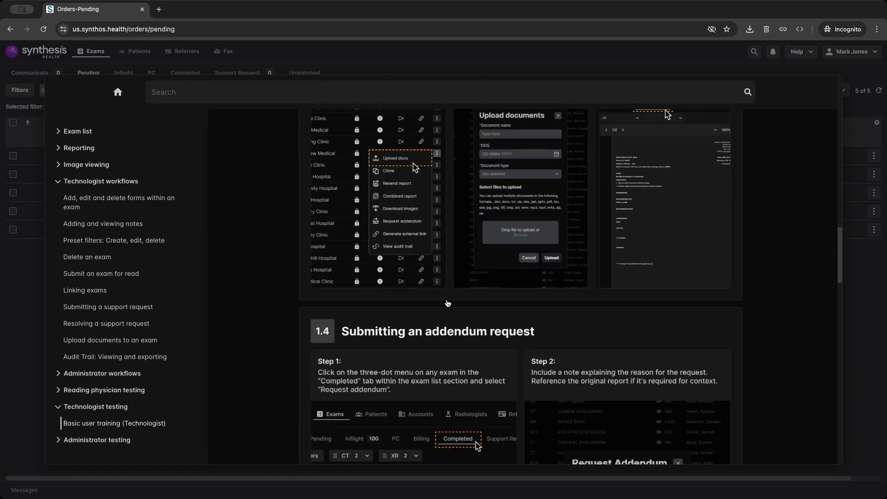
pyautogui.scroll(-20, 447, 305)
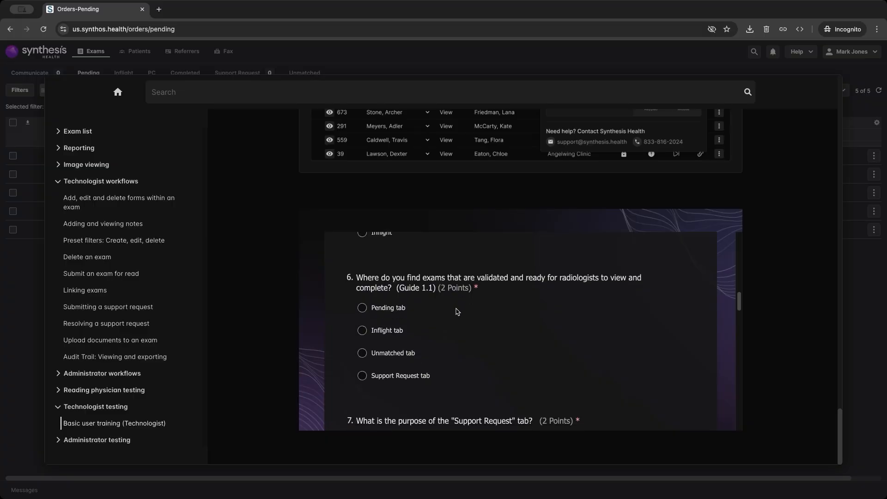
pyautogui.moveTo(399, 287); pyautogui.dragTo(432, 288)
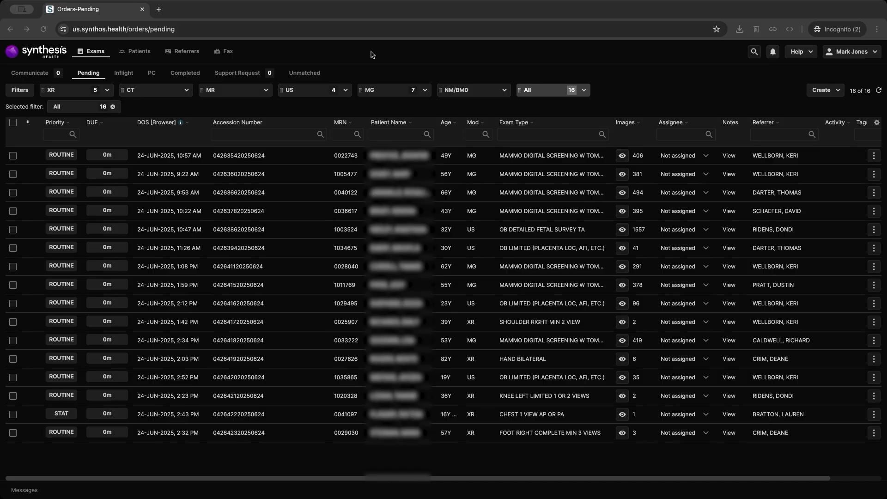
# Open the pending SHOULDER RIGHT MIN 2 VIEW exam and review its Exam Information details.
pyautogui.click(292, 324)
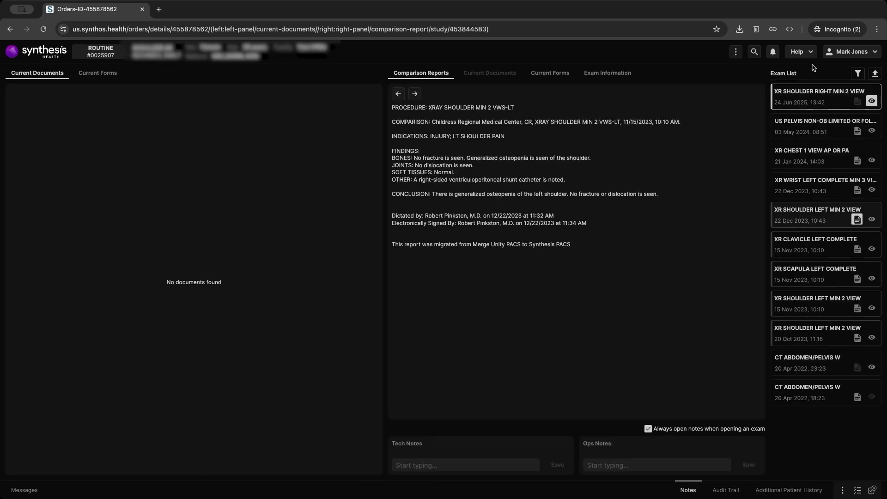
pyautogui.click(590, 76)
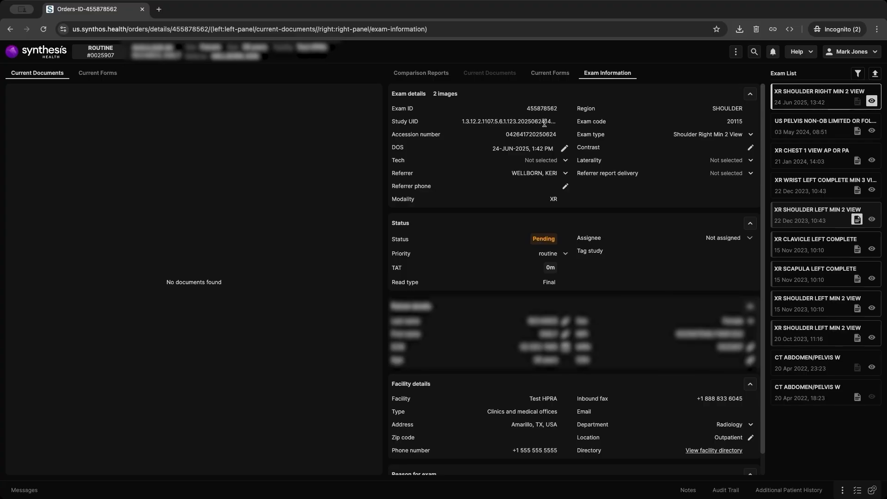
pyautogui.scroll(-1, 670, 126)
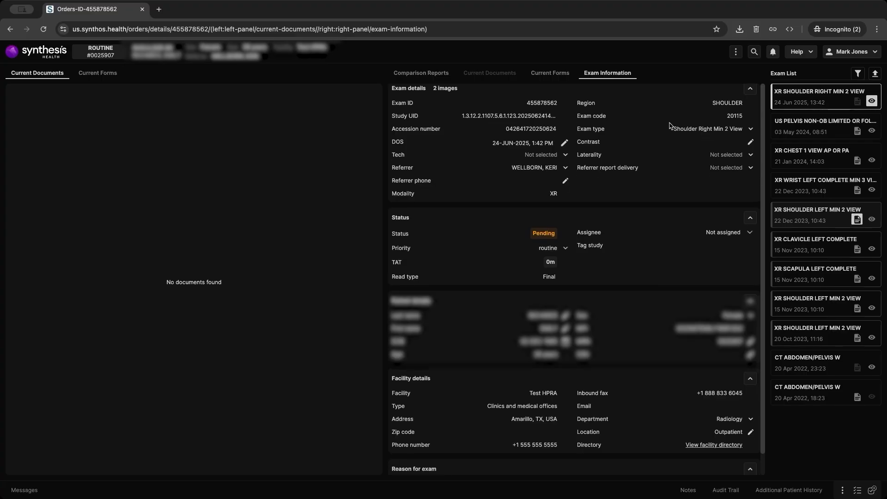
pyautogui.scroll(1, 669, 127)
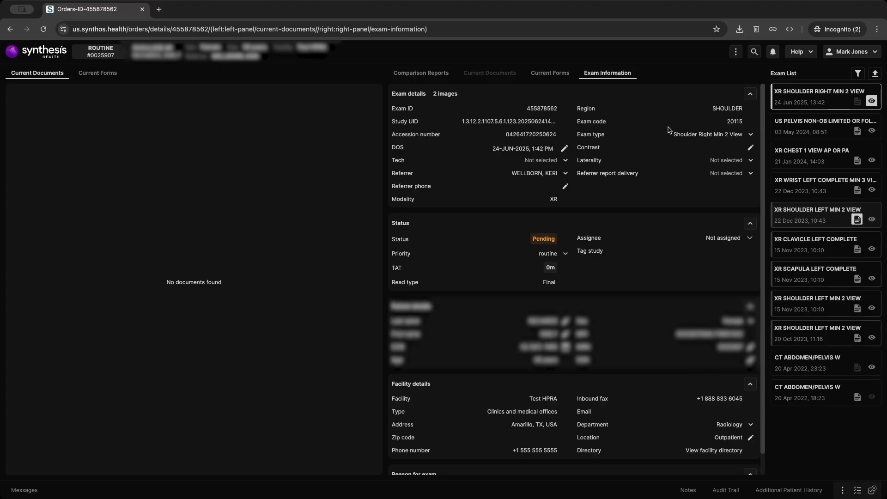
pyautogui.scroll(-1, 665, 124)
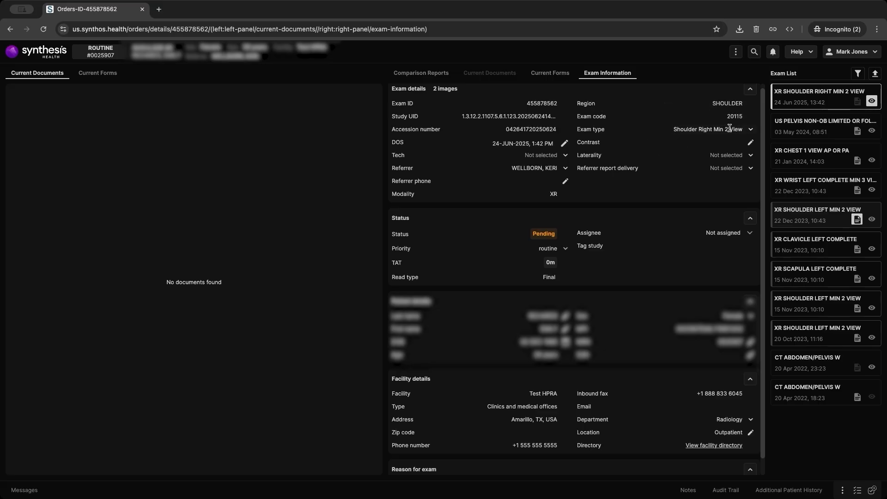
# View the exam type selection for the shoulder exam and search the referrer list by surname, without choosing anything.
pyautogui.click(750, 131)
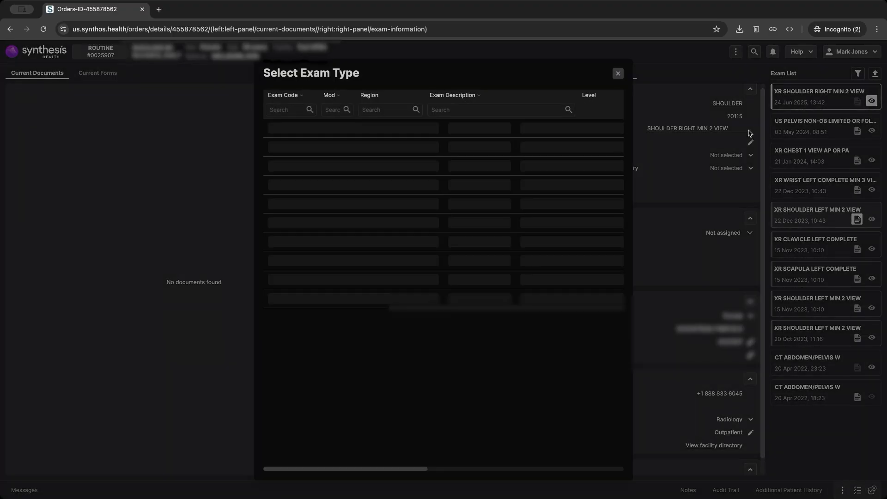
pyautogui.press('Escape')
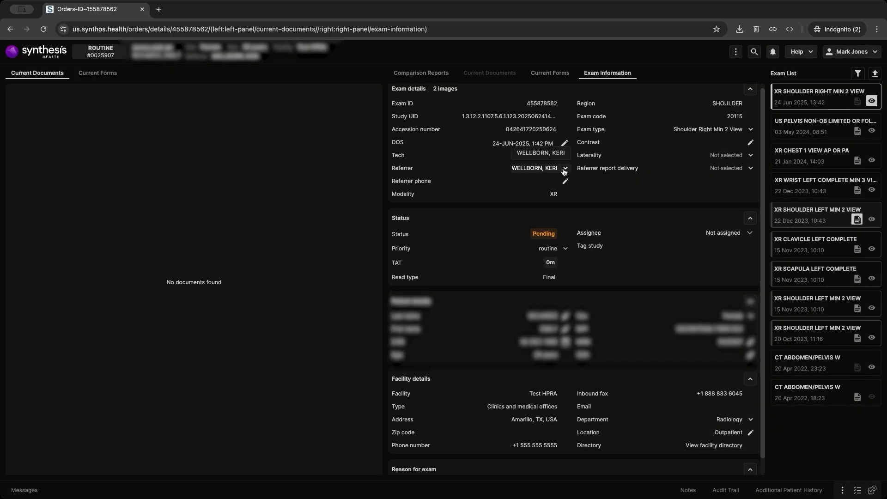
pyautogui.click(564, 169)
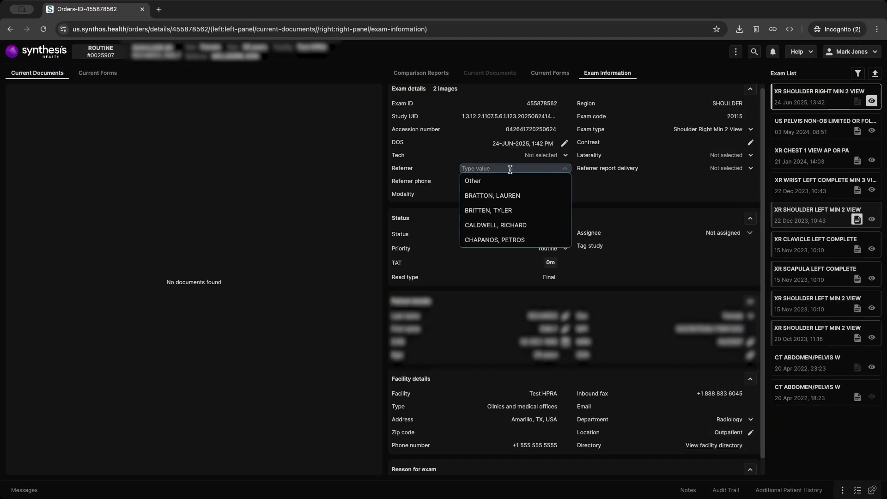
pyautogui.write('jones')
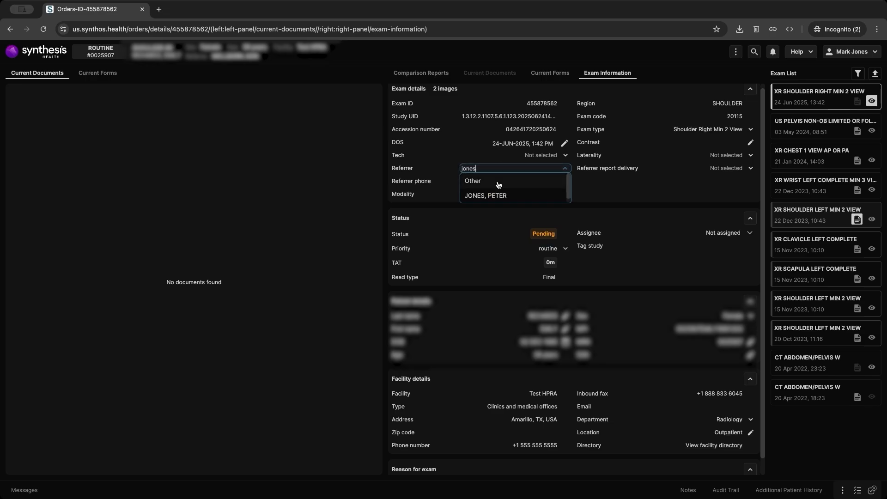
pyautogui.click(463, 140)
# View the priority options of the shoulder exam and review its status, facility and reason-for-exam details, without changing anything.
pyautogui.click(565, 248)
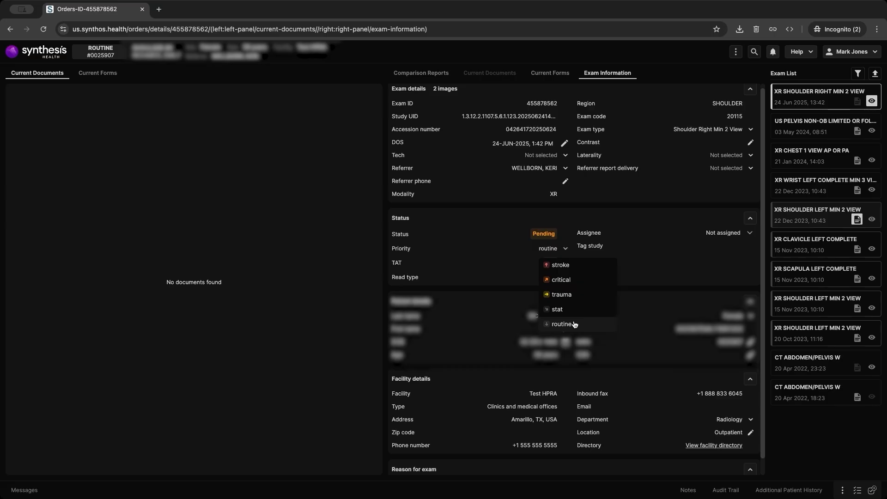
pyautogui.scroll(-1, 574, 324)
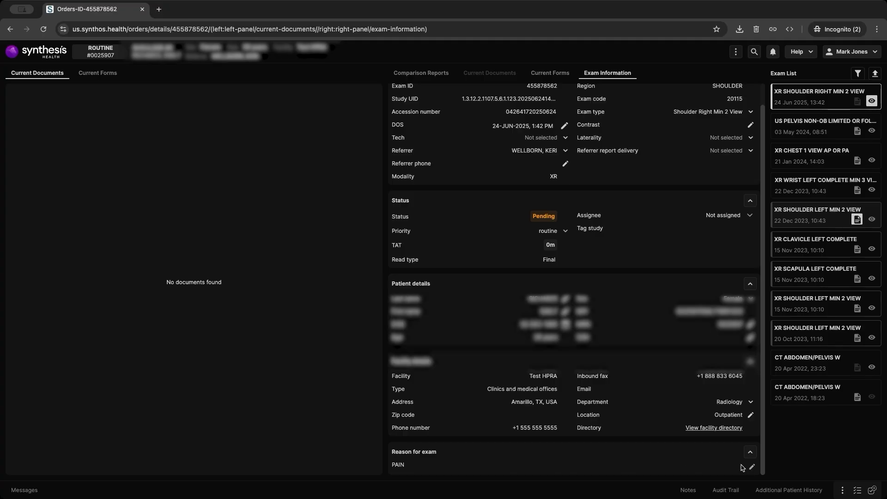
pyautogui.scroll(1, 738, 469)
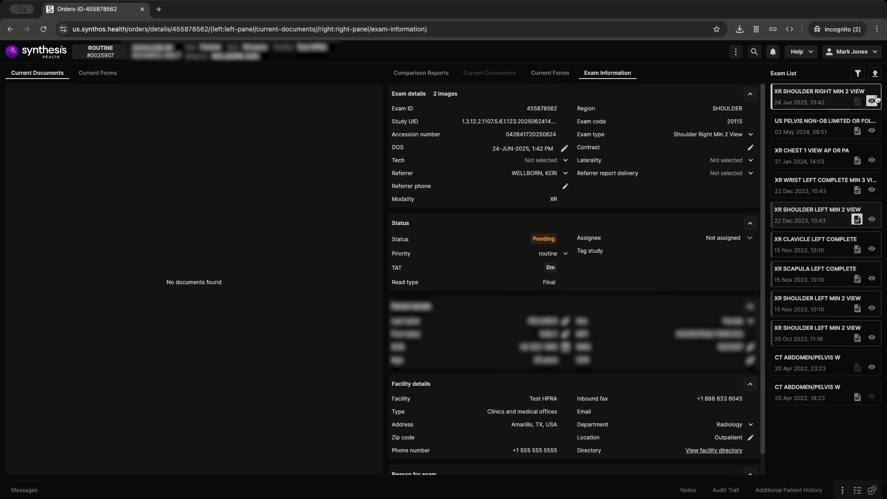
# Toggle the shoulder exam's image view, and submit and close the exam.
pyautogui.click(872, 102)
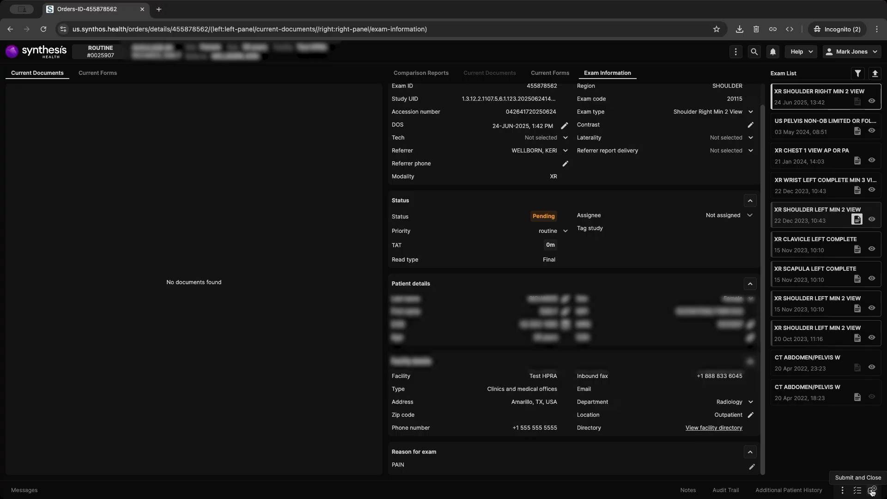
pyautogui.click(871, 491)
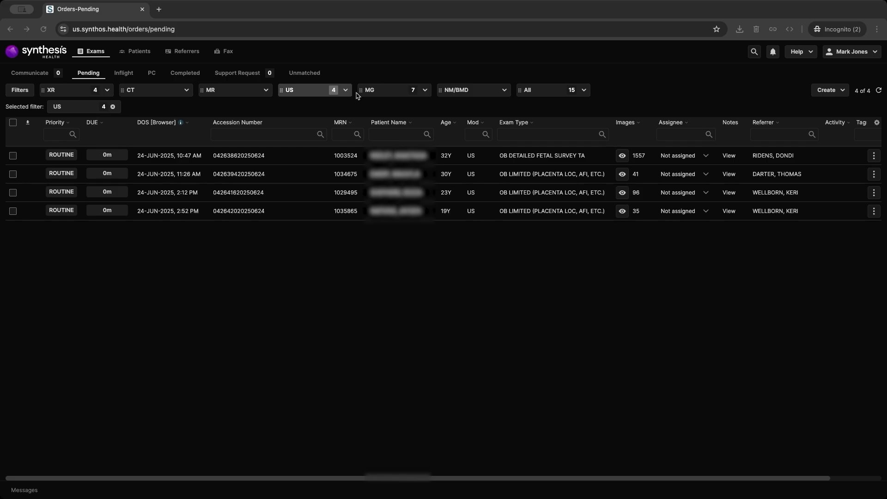
# Open the forms of the pending 41-image OB LIMITED ultrasound and enter LMP 04-JUN-2025, Gravida 1 and Para 2.
pyautogui.click(314, 175)
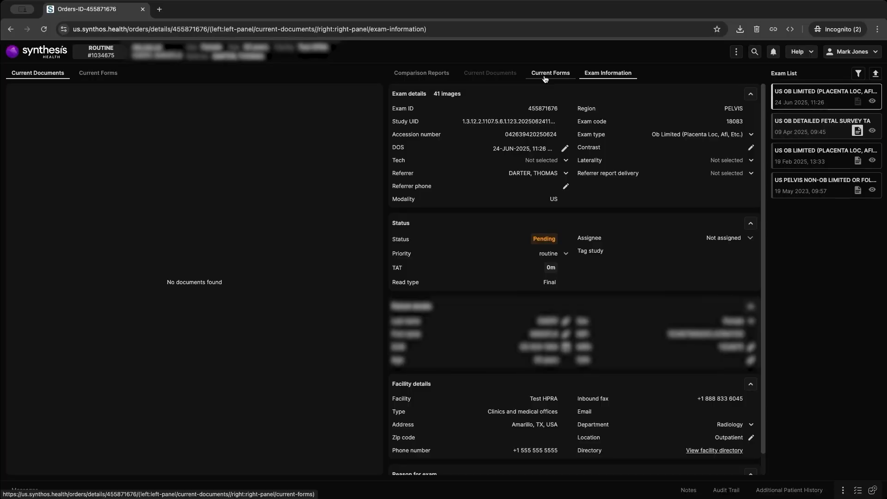
pyautogui.click(545, 76)
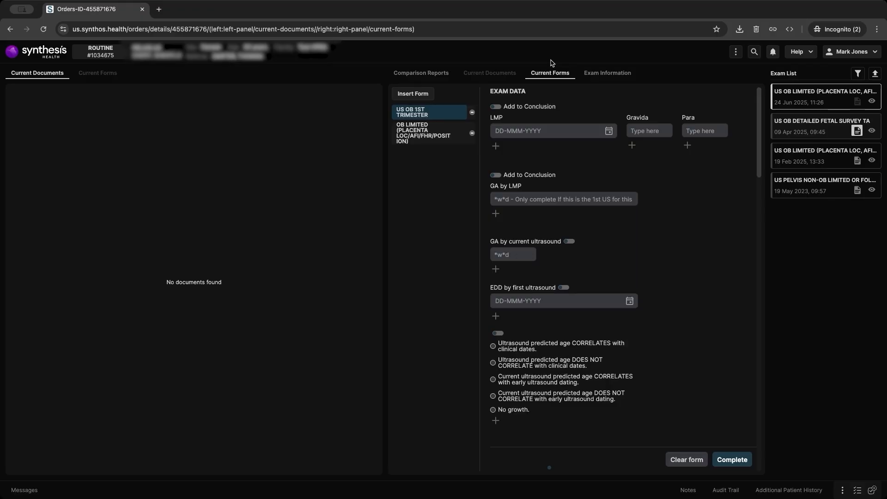
pyautogui.click(549, 131)
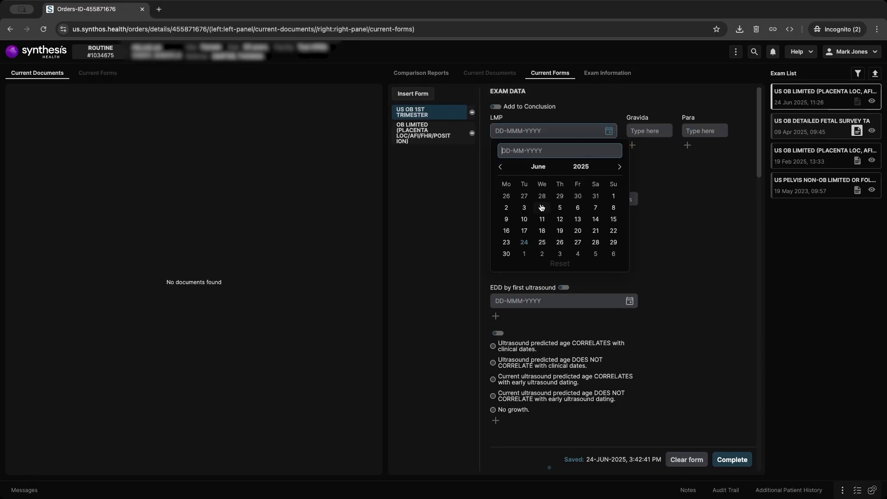
pyautogui.click(542, 207)
pyautogui.click(664, 131)
pyautogui.write('1')
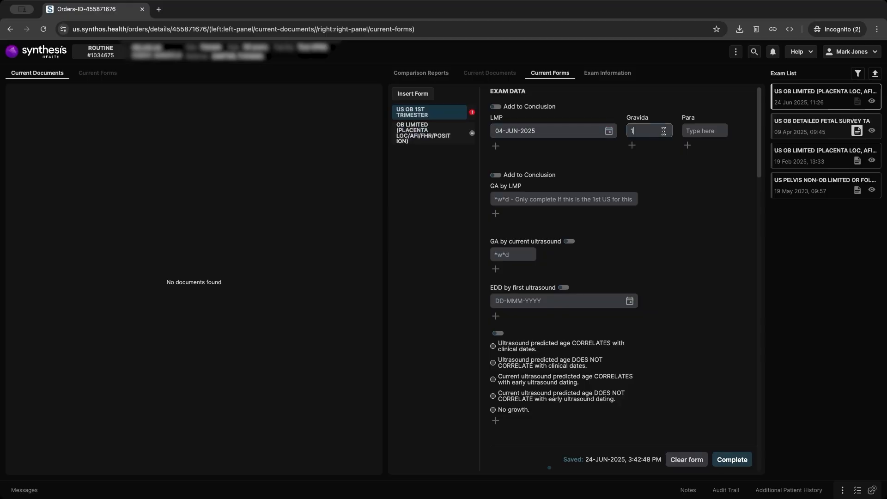
pyautogui.press('Tab')
pyautogui.write('2')
pyautogui.click(545, 199)
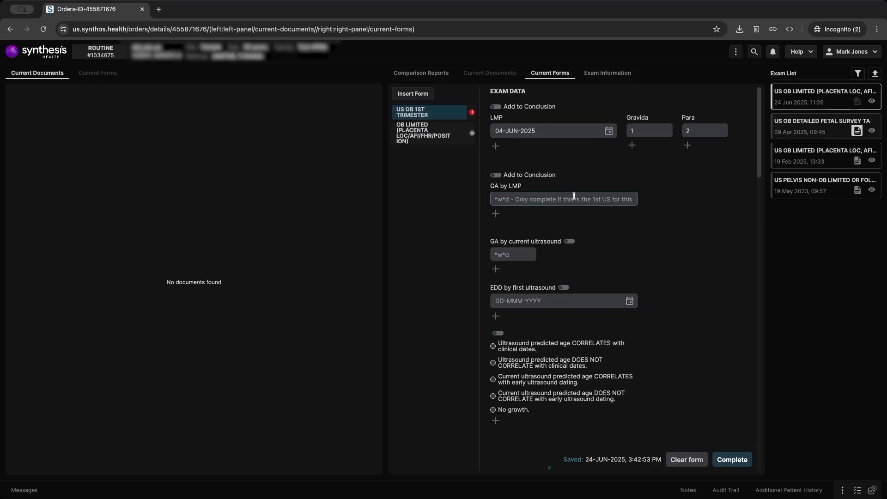
# Set EDD by first ultrasound to 02-JUN-2025 and mark that the ultrasound predicted age DOES NOT CORRELATE with clinical dates.
pyautogui.scroll(-1, 574, 196)
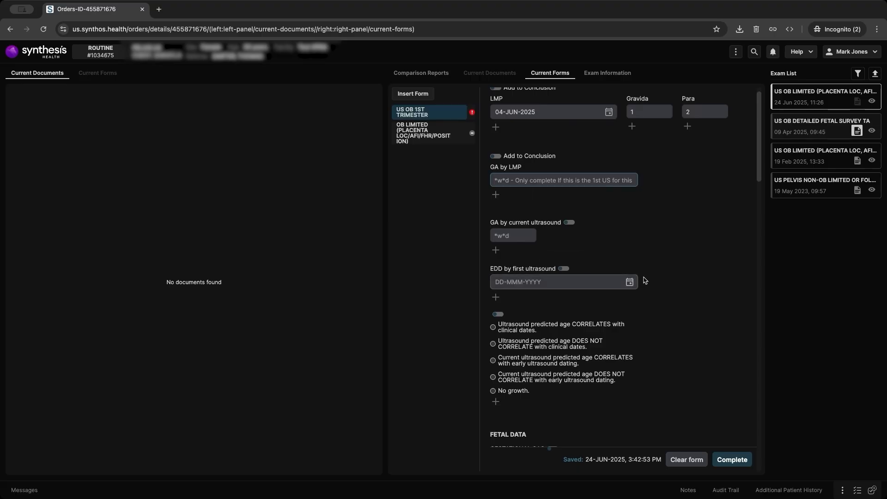
pyautogui.click(532, 282)
pyautogui.click(508, 362)
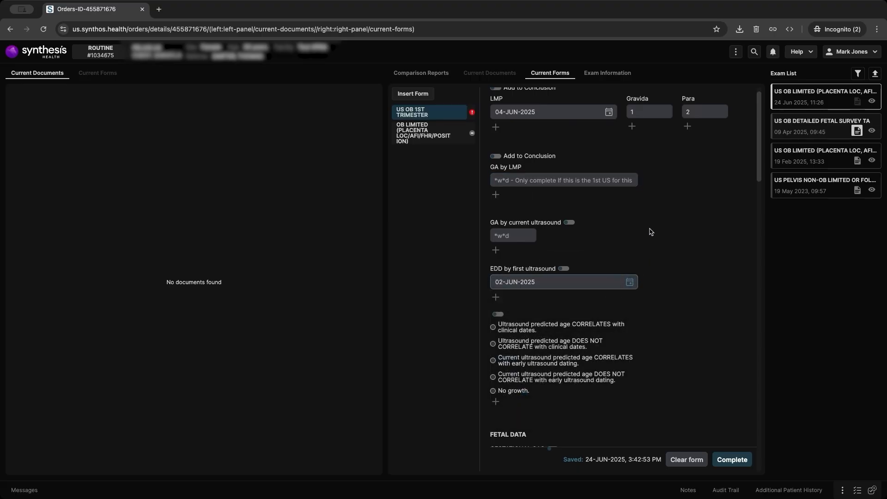
pyautogui.scroll(-3, 651, 232)
pyautogui.click(493, 289)
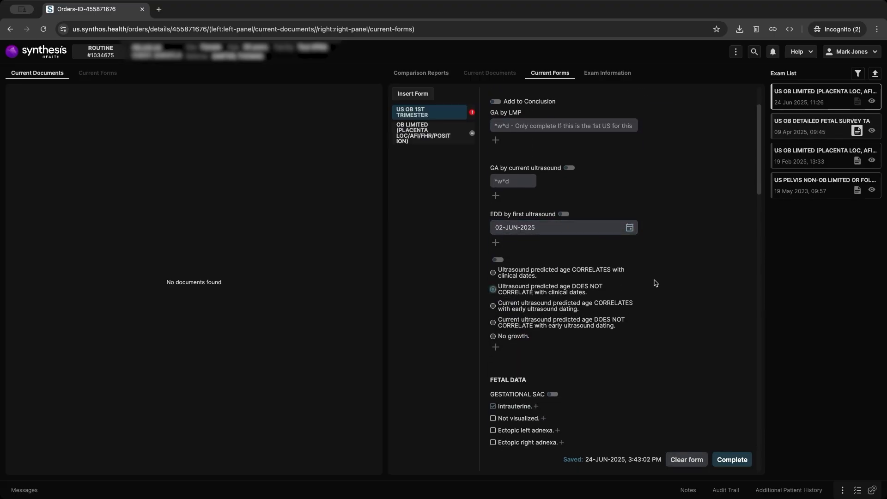
# Change the gestational sac finding from Intrauterine to Not visualized and complete the US OB 1ST TRIMESTER form.
pyautogui.scroll(-9, 656, 283)
pyautogui.click(492, 240)
pyautogui.click(493, 252)
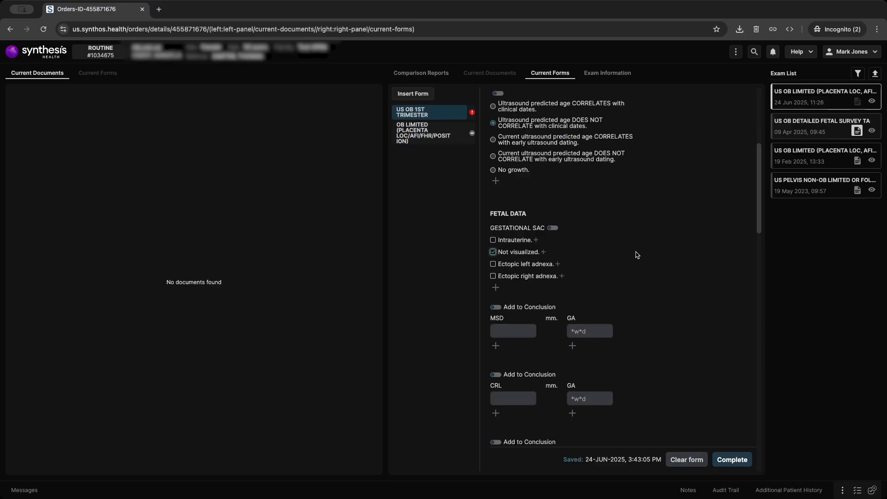
pyautogui.scroll(-15, 637, 255)
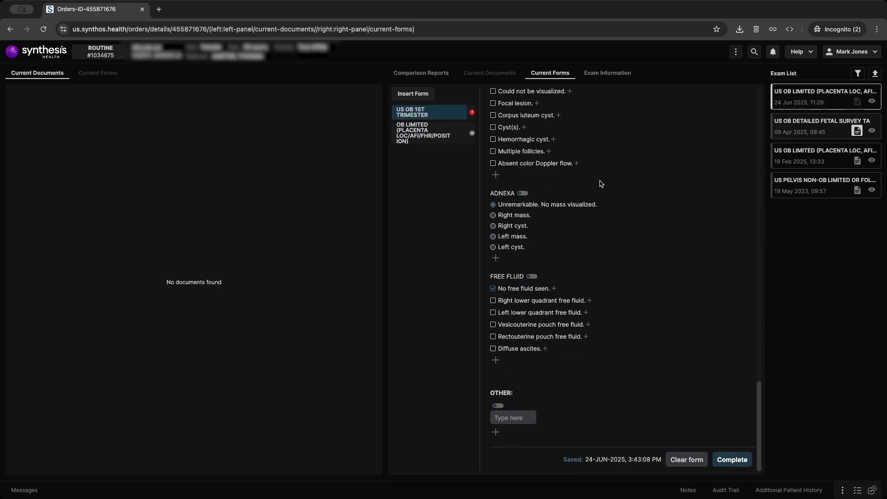
pyautogui.click(734, 459)
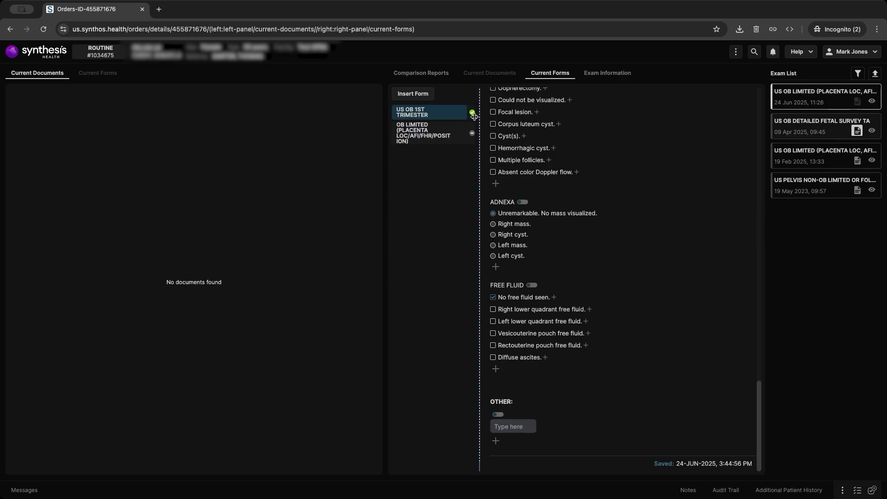
# Open the OB LIMITED form and review its dates, position, amniotic fluid, placenta, fetal heart rate and cervix sections.
pyautogui.click(413, 131)
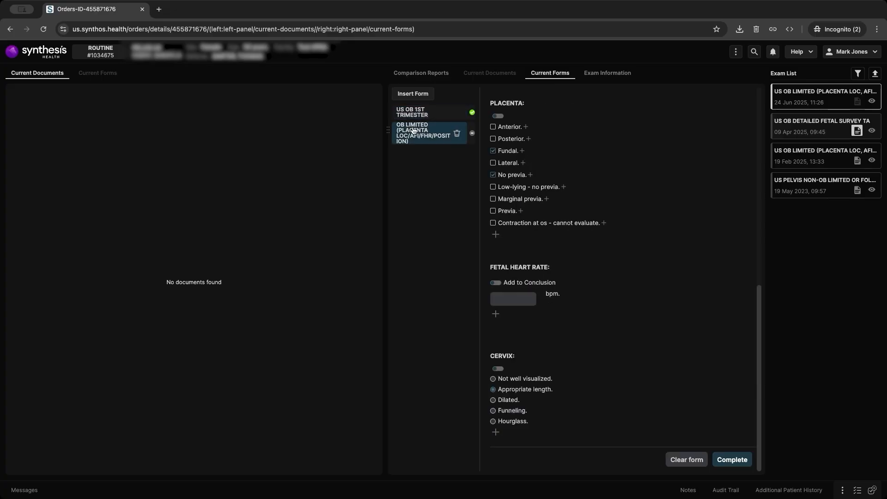
pyautogui.scroll(10, 761, 295)
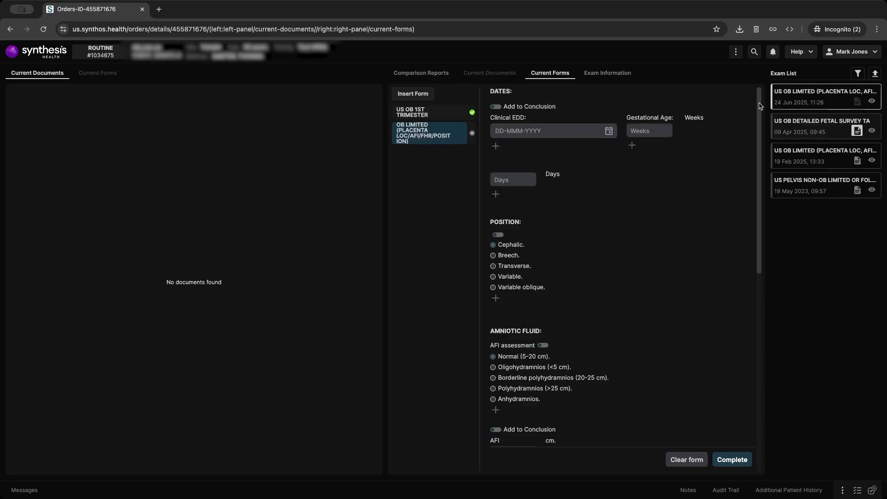
pyautogui.scroll(-1, 758, 146)
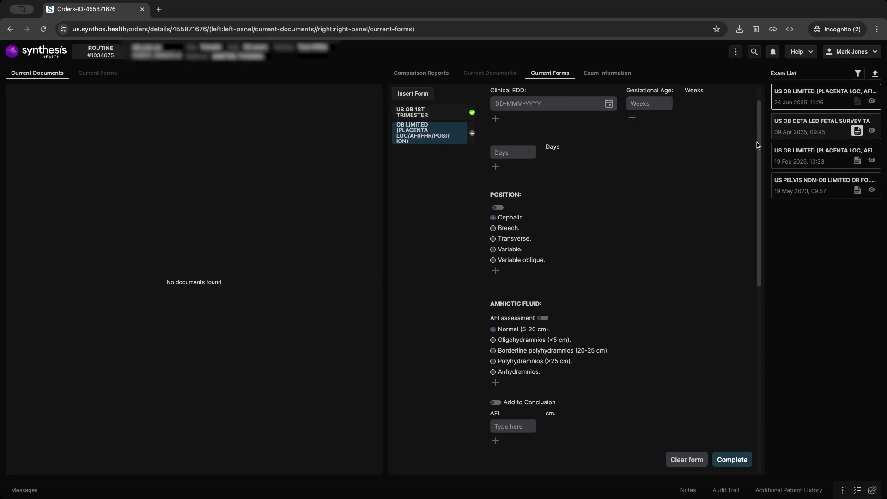
pyautogui.scroll(-2, 758, 146)
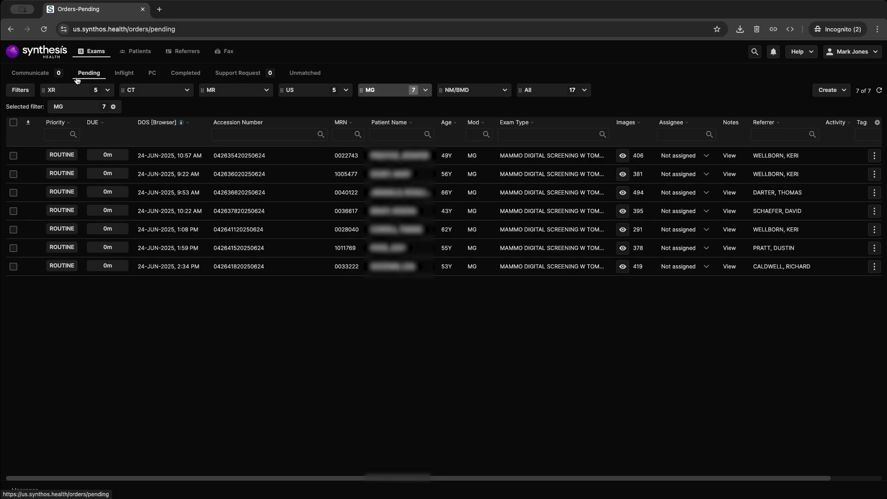
# Open the pending 381-image screening mammogram and bring up document uploading from its additional exam actions.
pyautogui.click(309, 181)
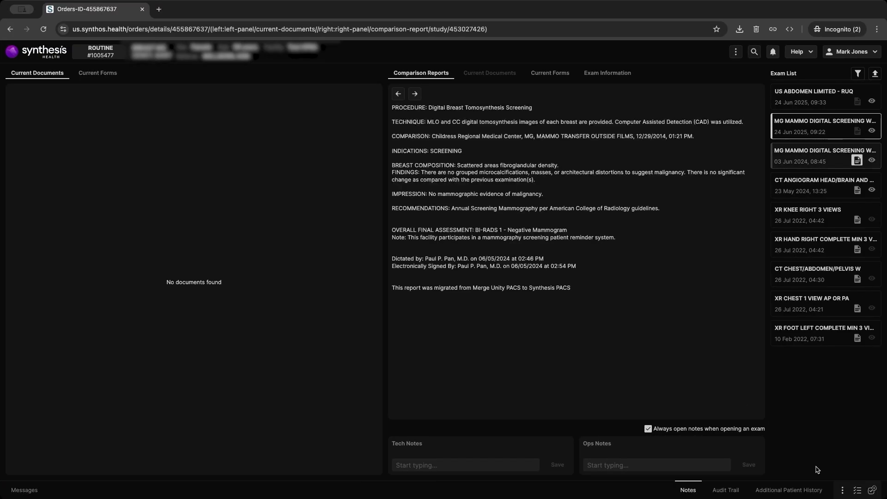
pyautogui.click(842, 491)
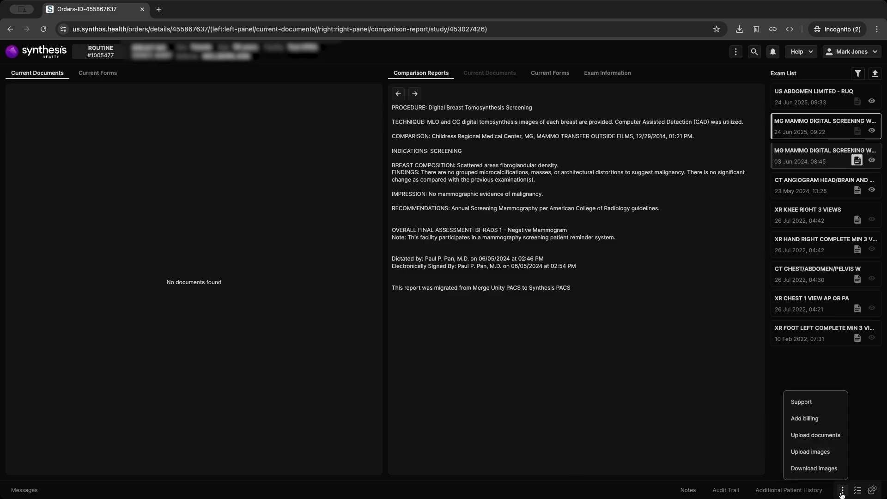
pyautogui.click(819, 438)
# Open the STAT XR CHEST 1 VIEW AP OR PA exam and view its current documents.
pyautogui.click(416, 187)
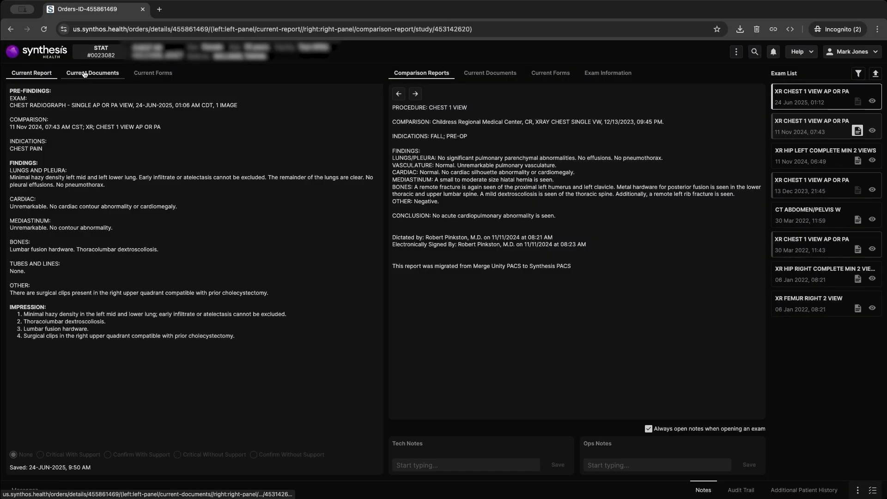
pyautogui.click(92, 73)
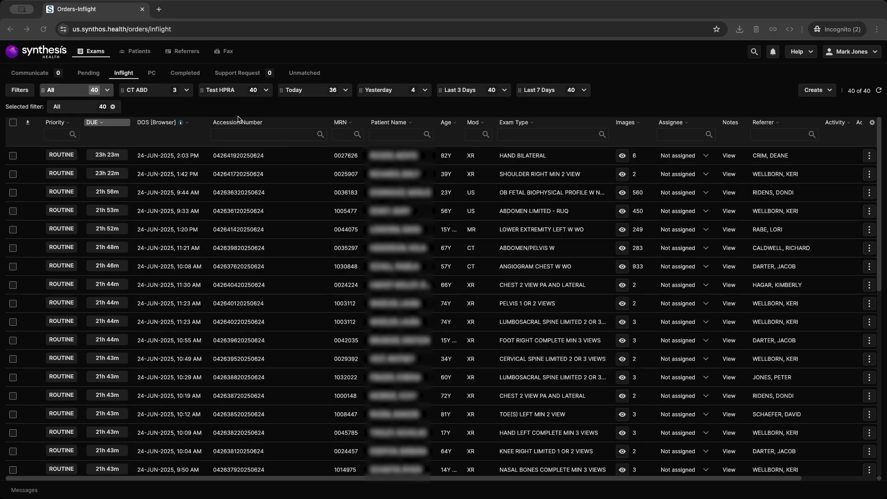
# Open the inflight HAND BILATERAL exam and review its exam information, accession number and priority options without changing them.
pyautogui.click(292, 161)
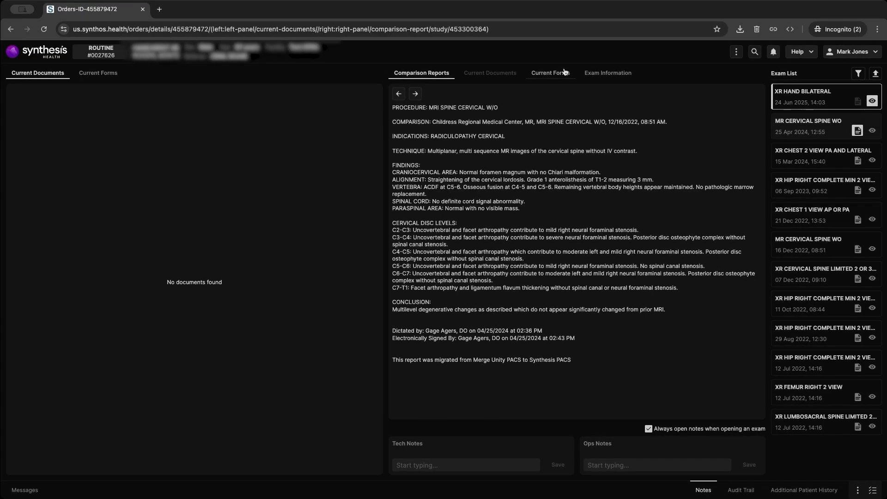
pyautogui.click(607, 72)
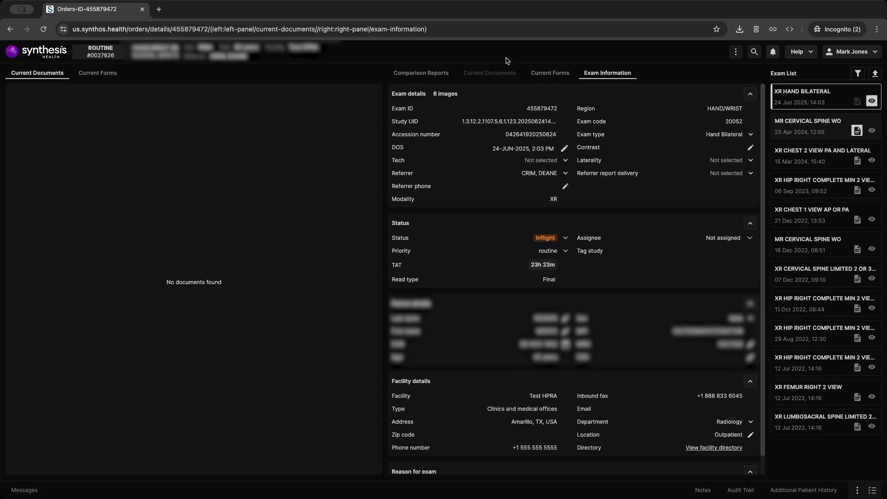
pyautogui.moveTo(506, 135); pyautogui.dragTo(556, 134)
pyautogui.click(495, 134)
pyautogui.click(565, 252)
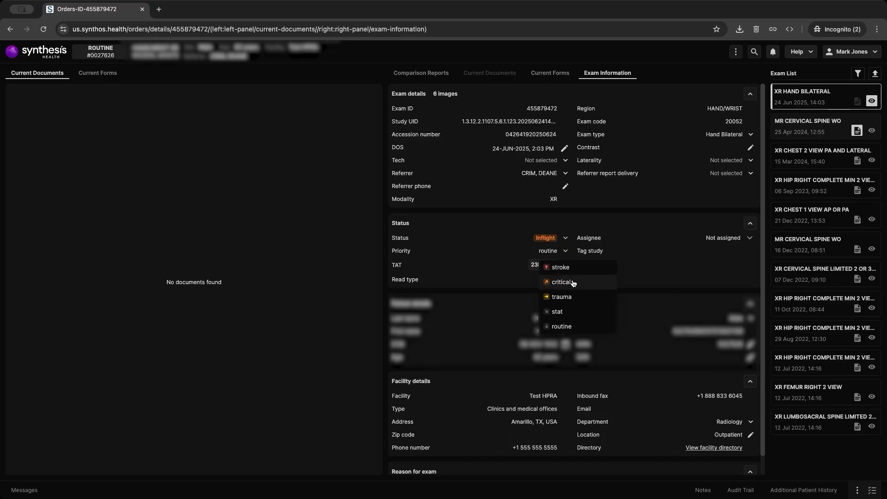
pyautogui.click(641, 267)
pyautogui.scroll(-1, 573, 265)
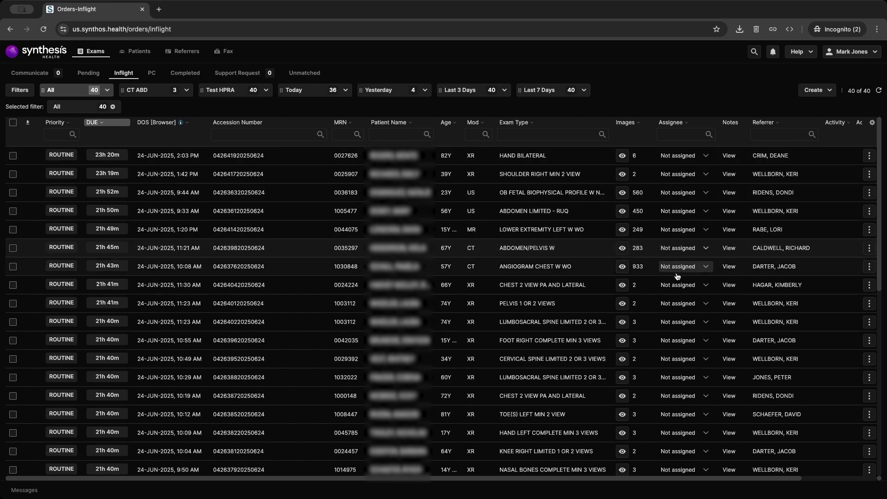
# Examine the Inflight worklist's columns across its full width and look through the fields available for display.
pyautogui.scroll(-1, 675, 296)
pyautogui.scroll(1, 674, 308)
pyautogui.hscroll(3, 674, 308)
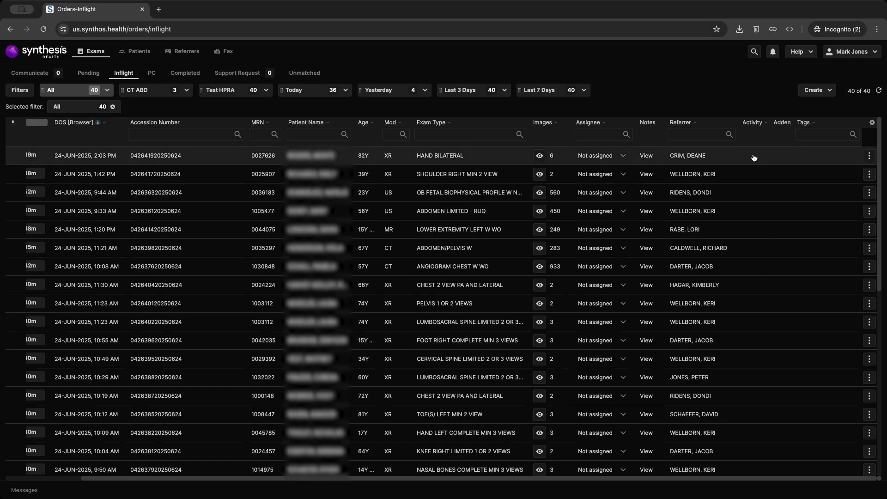
pyautogui.hscroll(-3, 755, 153)
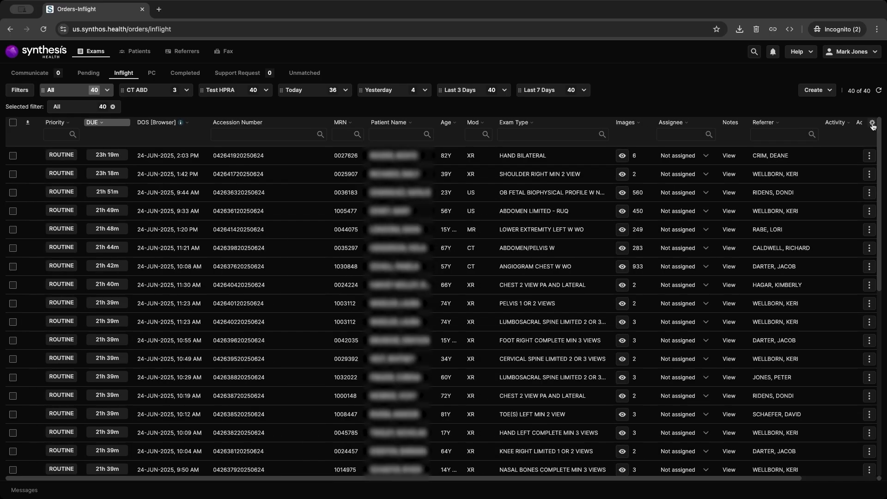
pyautogui.click(872, 124)
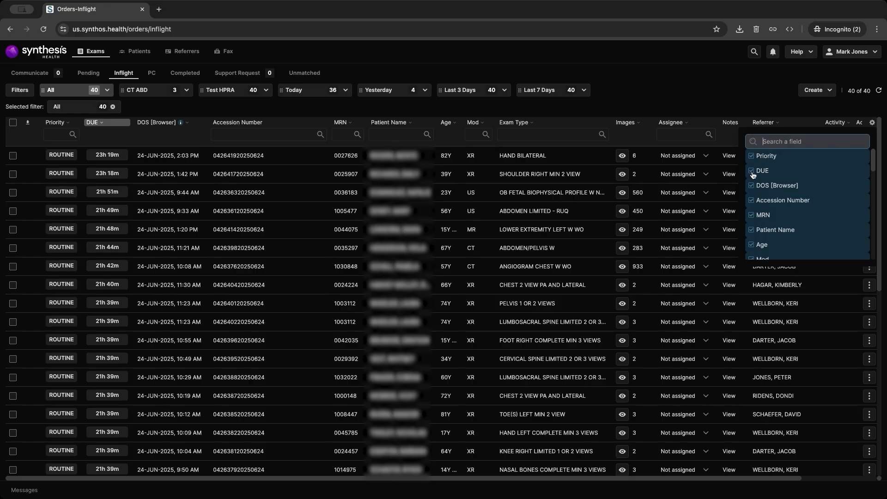
pyautogui.scroll(-6, 769, 204)
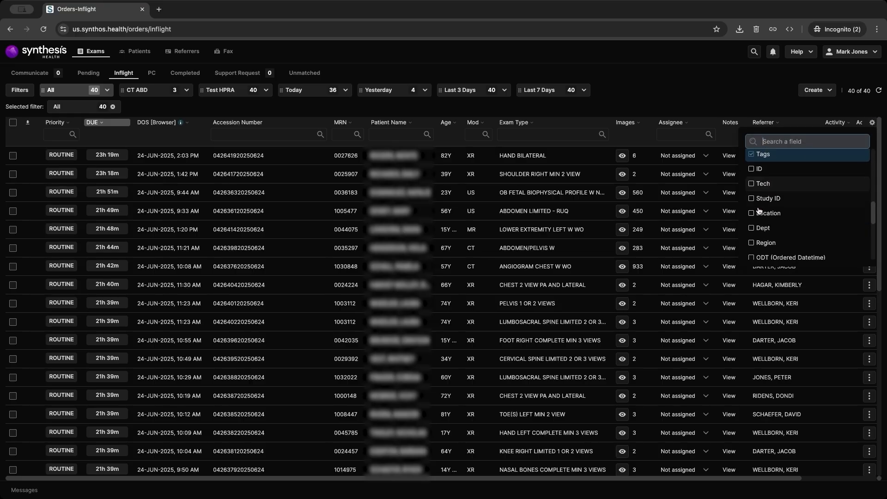
pyautogui.scroll(-5, 779, 220)
# Sort the Inflight worklist by modality and filter it by a patient's surname.
pyautogui.click(472, 122)
pyautogui.click(386, 135)
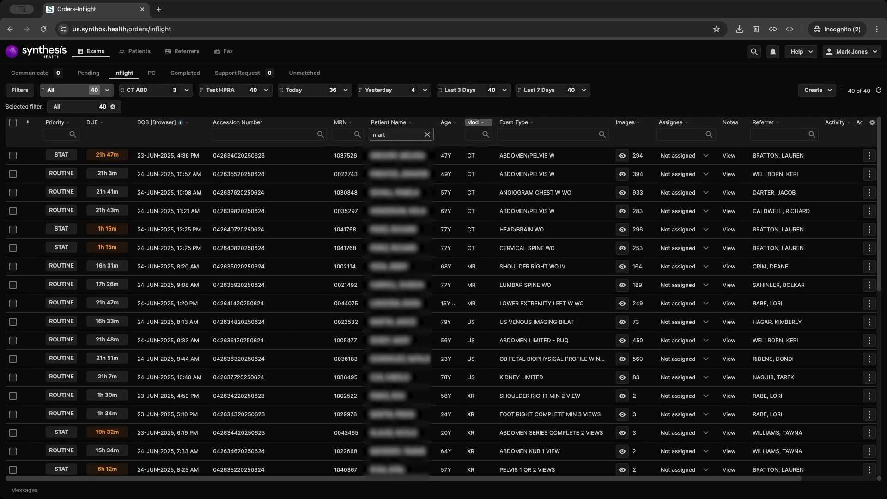
pyautogui.press('Return')
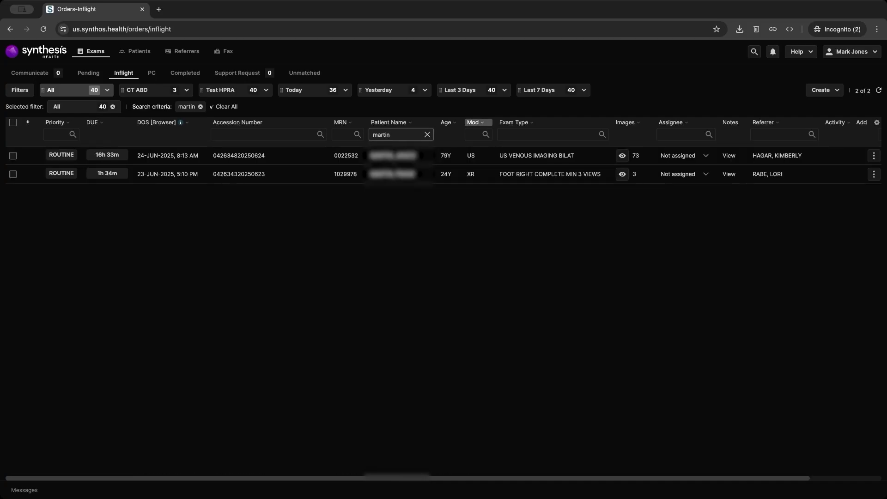
pyautogui.click(476, 135)
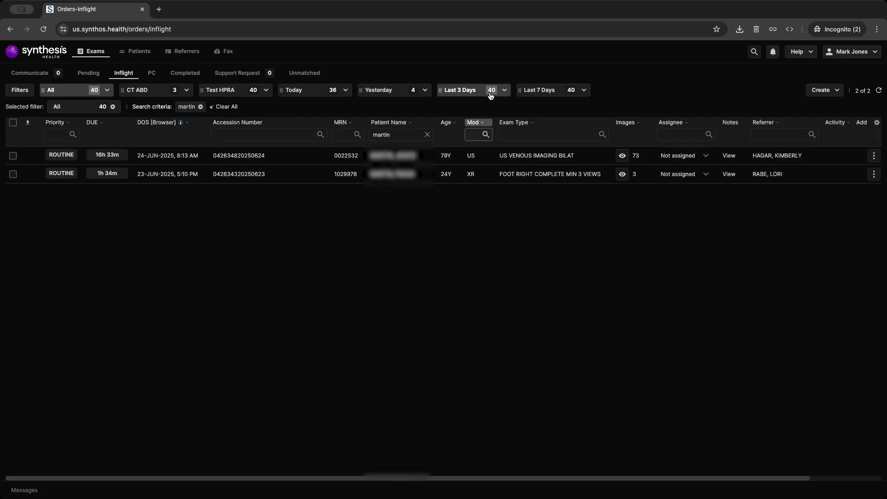
# Narrow the patient-name search in the Inflight worklist to the US modality.
pyautogui.write('us')
pyautogui.press('Return')
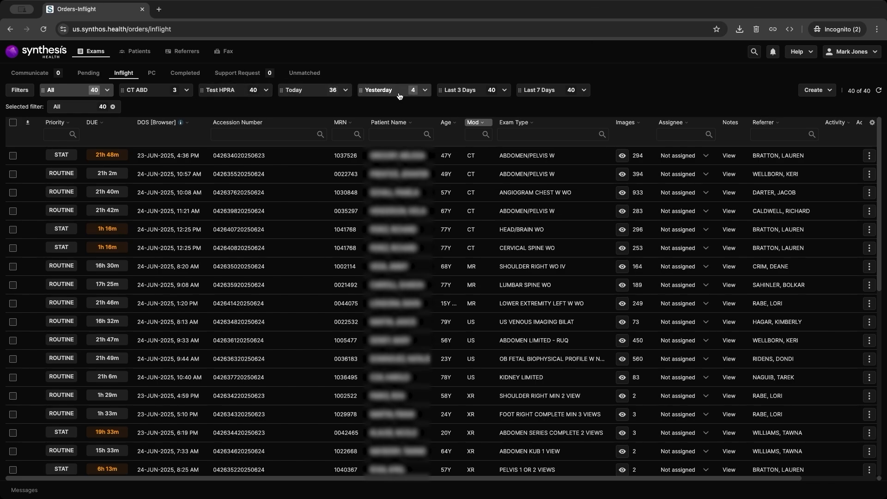
# Reset the Inflight worklist filters and set the Modality filter to XR.
pyautogui.click(21, 91)
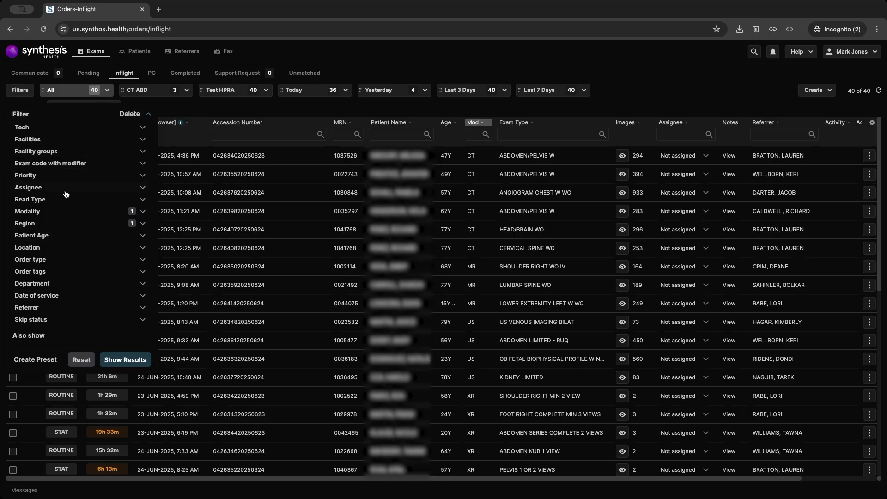
pyautogui.click(80, 363)
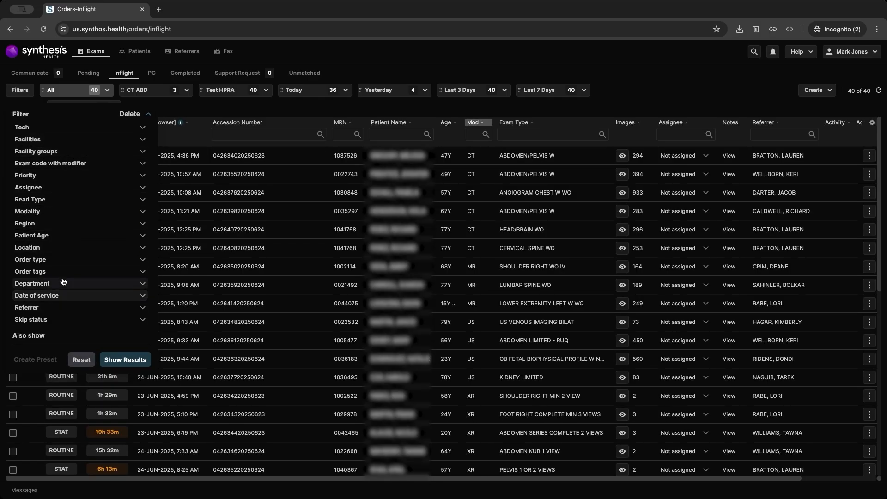
pyautogui.click(144, 213)
pyautogui.scroll(-5, 55, 273)
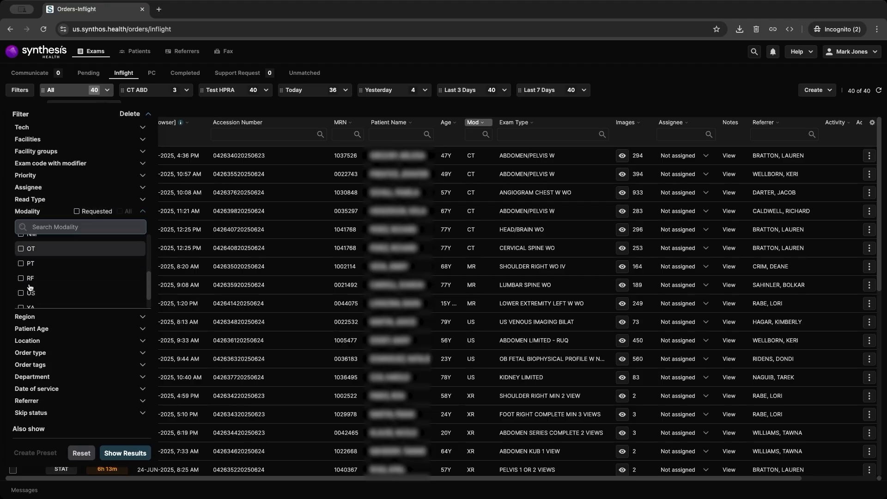
pyautogui.click(37, 299)
pyautogui.click(143, 211)
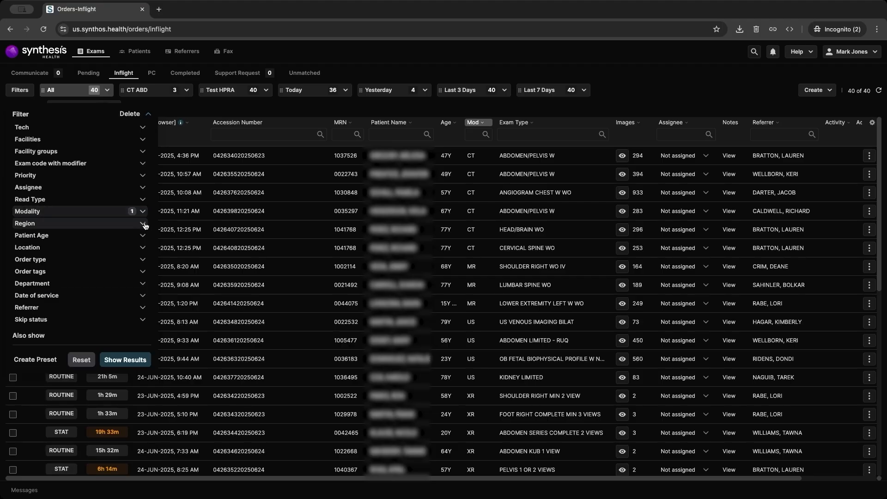
# Set the Region filter to CHEST.
pyautogui.click(143, 225)
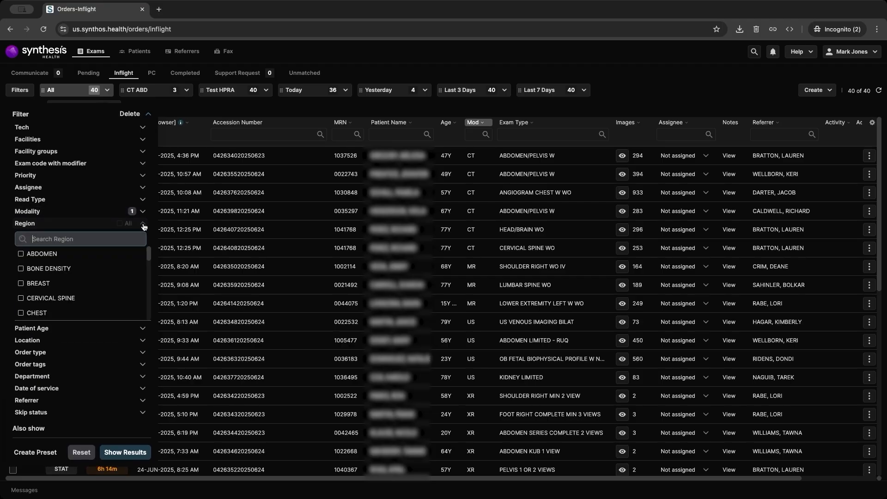
pyautogui.scroll(-3, 34, 278)
pyautogui.click(37, 266)
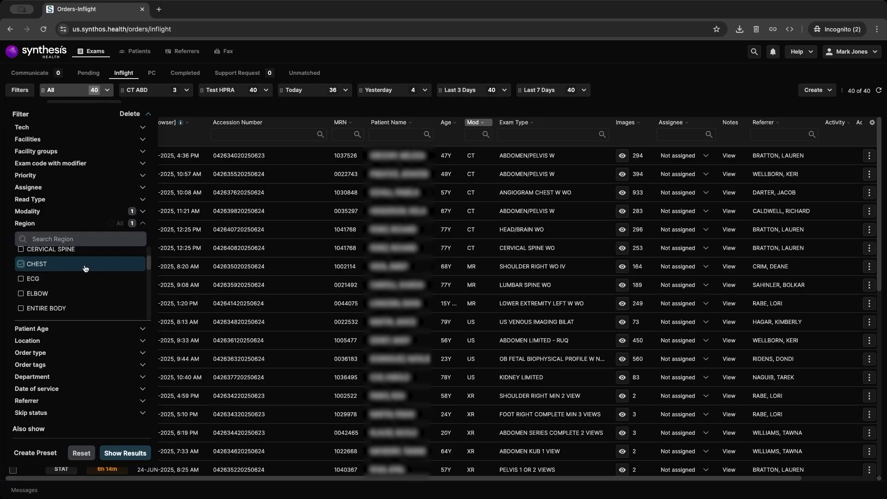
pyautogui.click(143, 225)
# Save the filter combination as a preset named XR CHEST and apply it to the Inflight worklist.
pyautogui.click(37, 360)
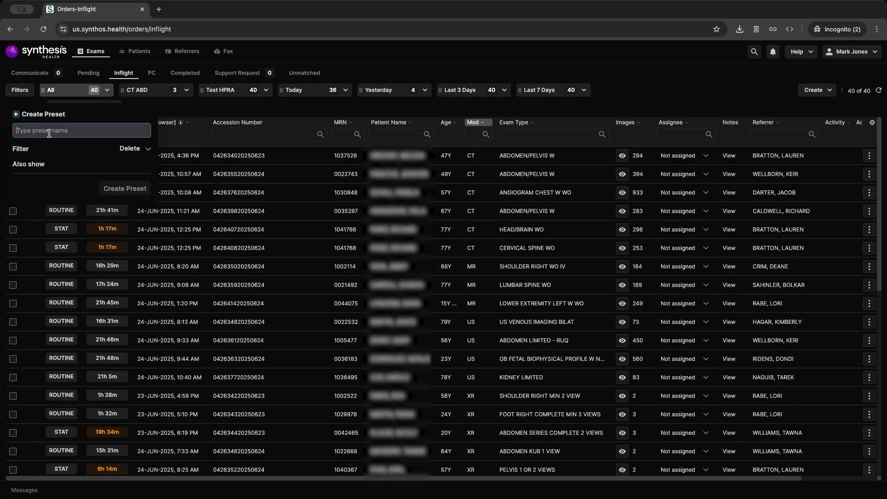
pyautogui.write('XR CHEST')
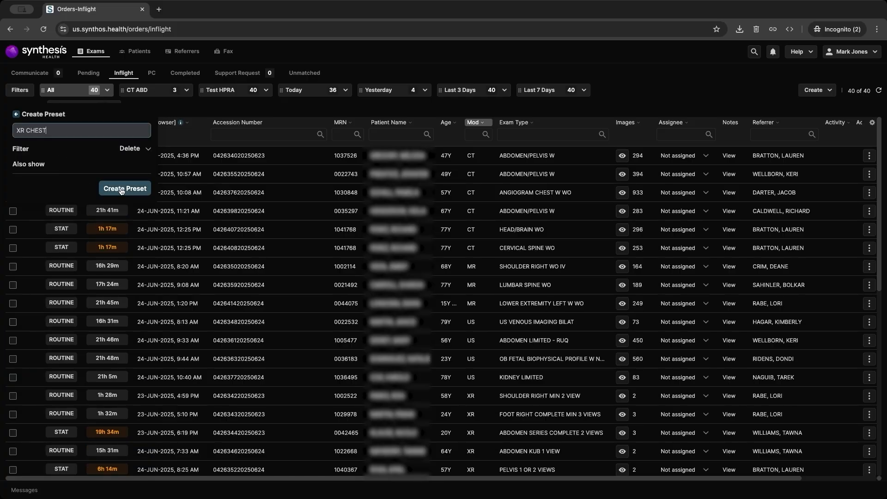
pyautogui.click(123, 189)
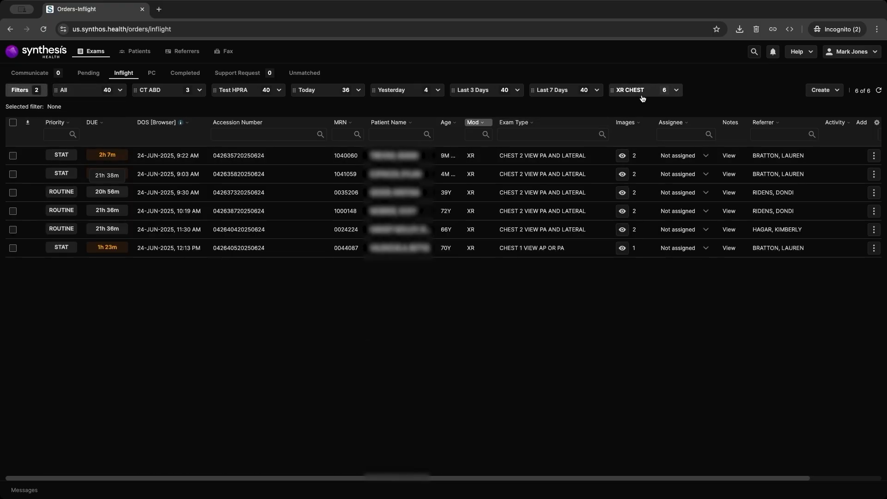
pyautogui.click(645, 91)
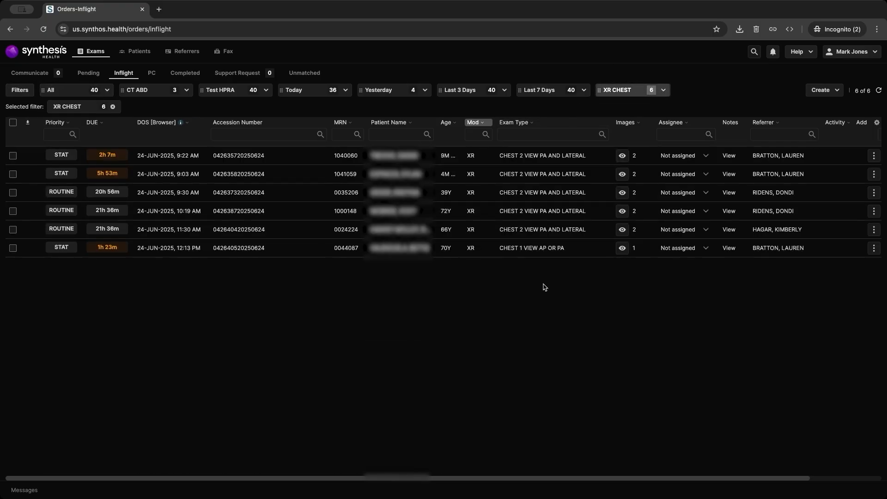
# Clear the XR CHEST filter and look through all inflight exams sorted by priority.
pyautogui.click(112, 107)
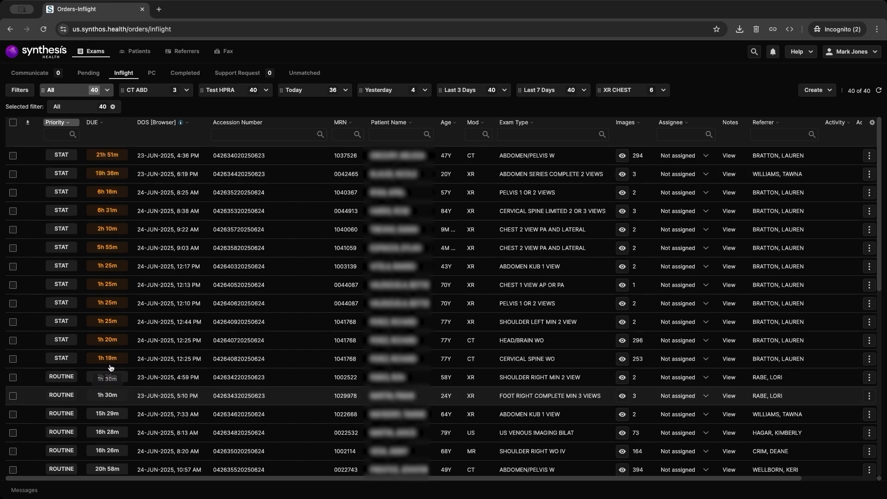
pyautogui.scroll(-1, 112, 304)
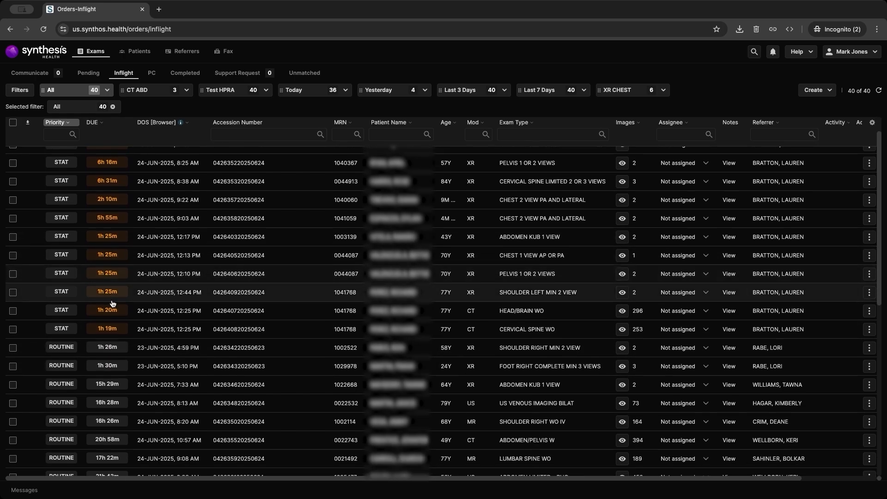
pyautogui.scroll(-1, 113, 303)
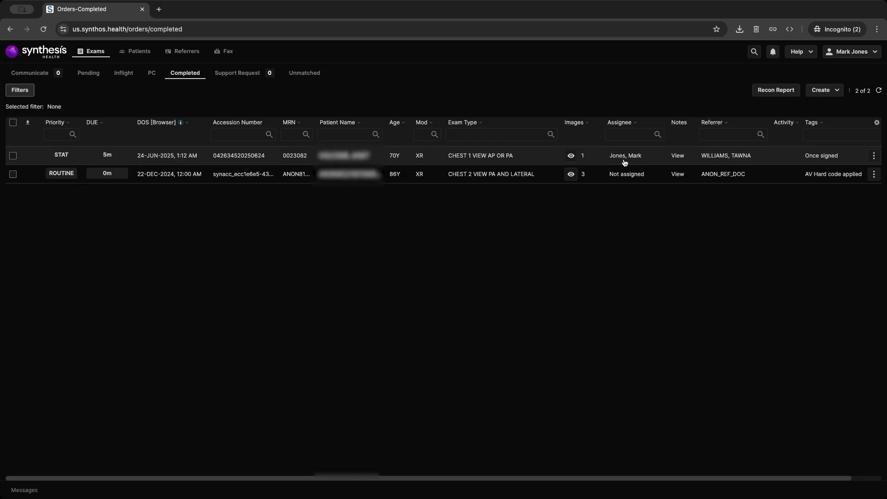
# Open the completed STAT CHEST 1 VIEW AP OR PA exam and review its report, documents, forms and comparison reports.
pyautogui.click(313, 157)
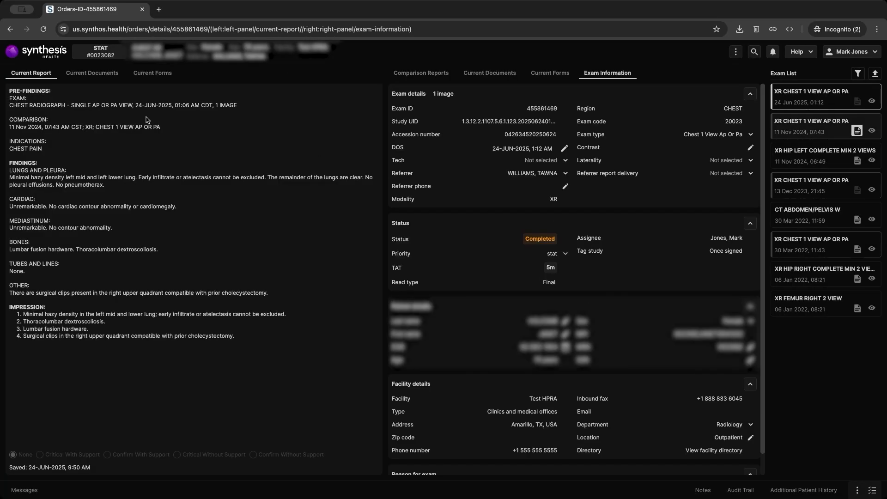
pyautogui.click(93, 73)
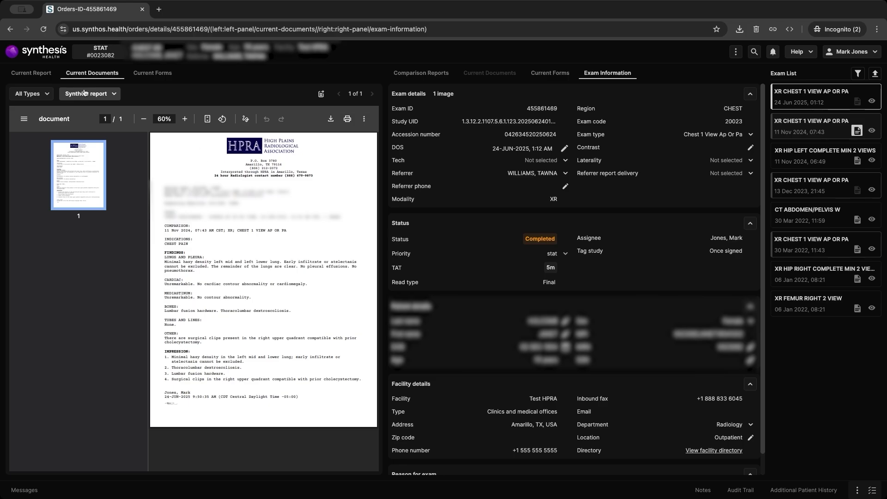
pyautogui.click(153, 73)
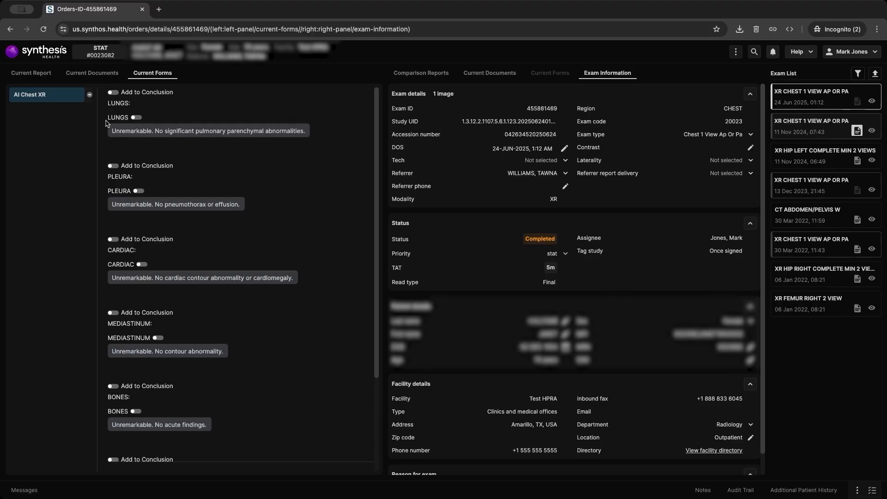
pyautogui.click(31, 73)
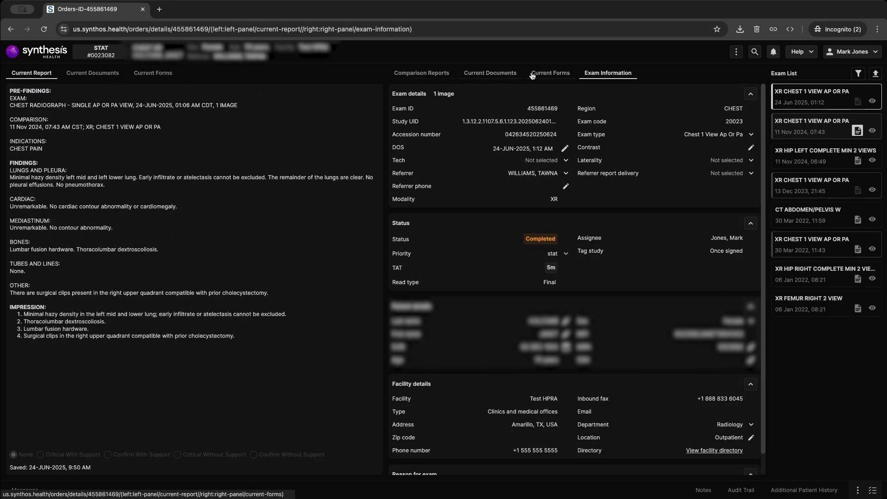
pyautogui.click(422, 76)
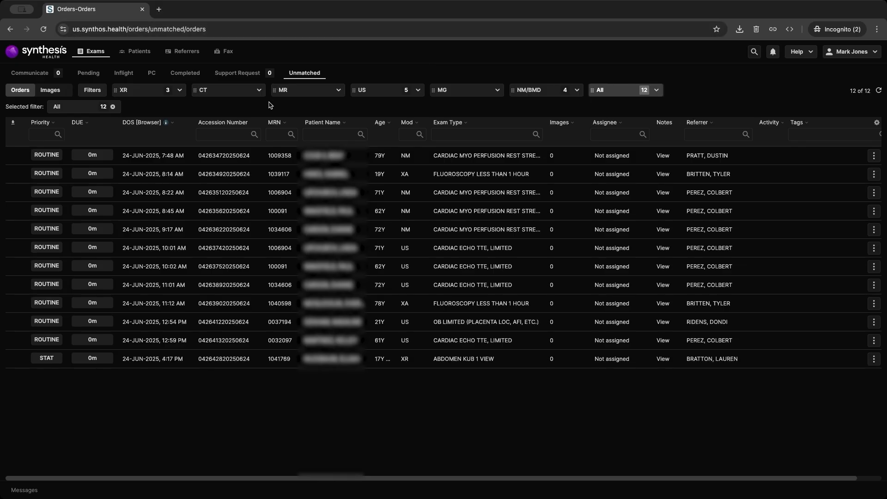
# Copy the accession number of the first unmatched order and choose Match to DICOM for that order.
pyautogui.click(228, 155)
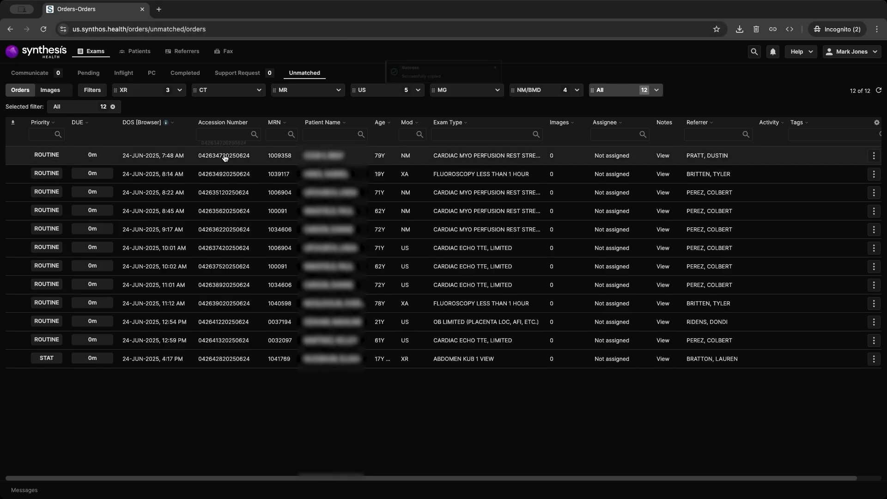
pyautogui.click(262, 160)
pyautogui.click(874, 159)
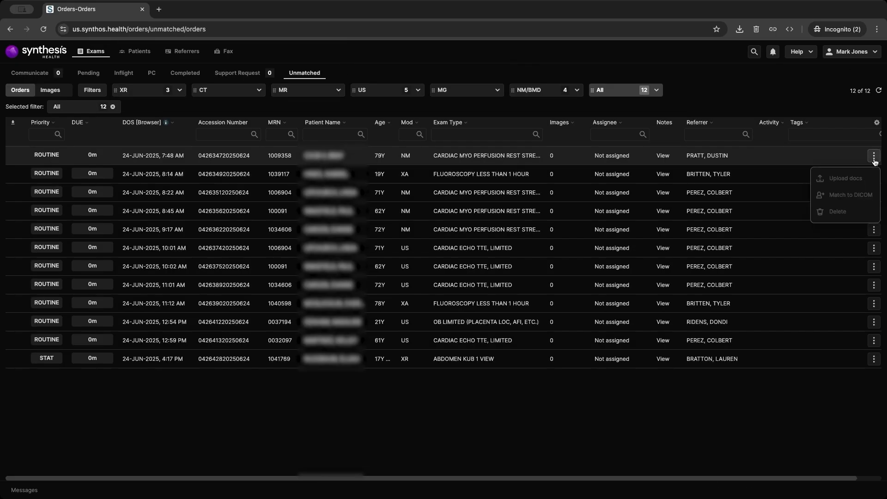
pyautogui.click(847, 196)
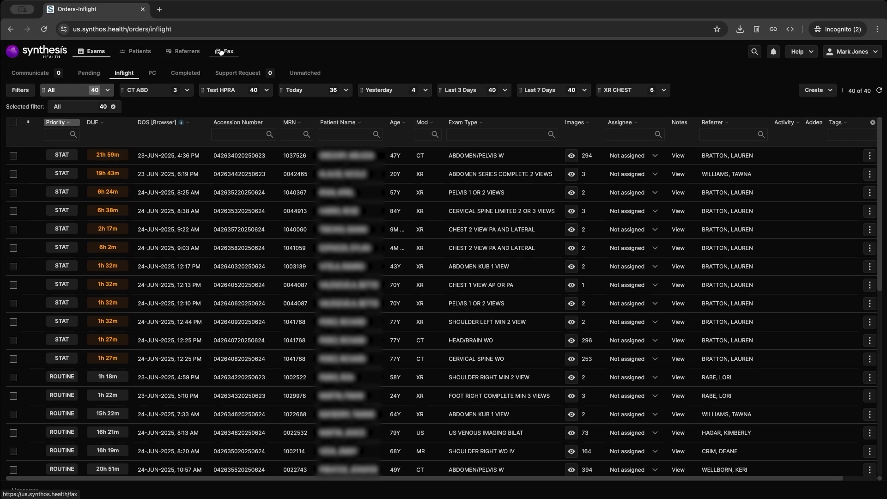
# Search the patient list by a patient's surname and select the matching patient's entry.
pyautogui.click(136, 51)
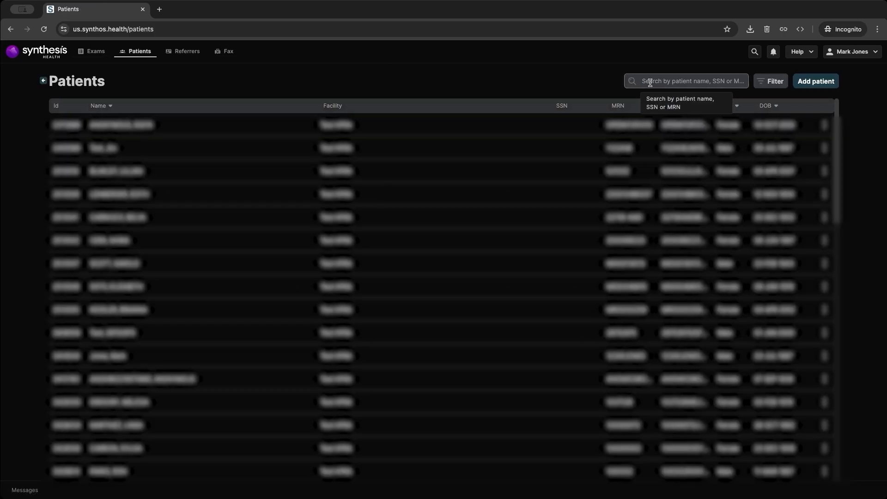
pyautogui.click(652, 82)
pyautogui.write('jones')
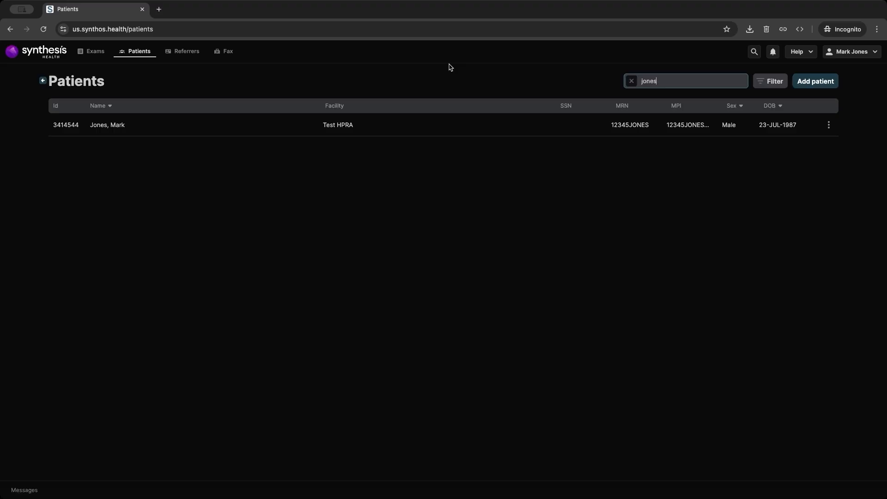
pyautogui.click(684, 125)
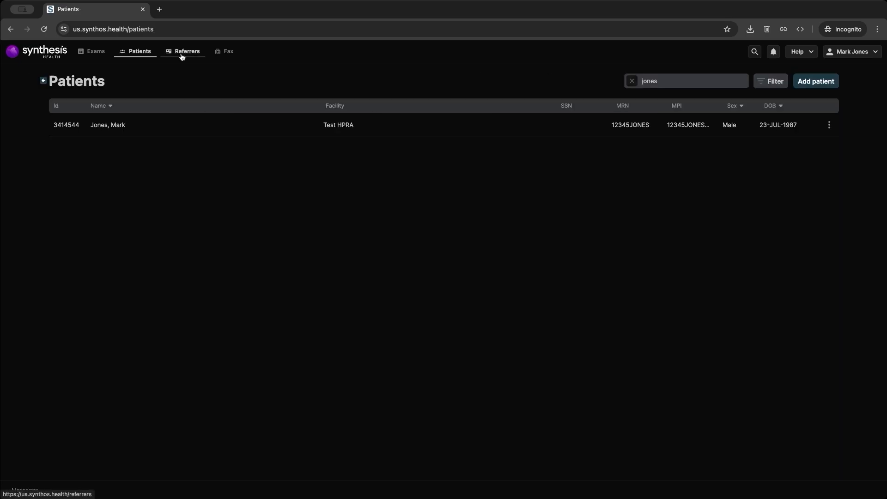
# View a referrer's details from the referrers list and go to the Fax section.
pyautogui.click(182, 56)
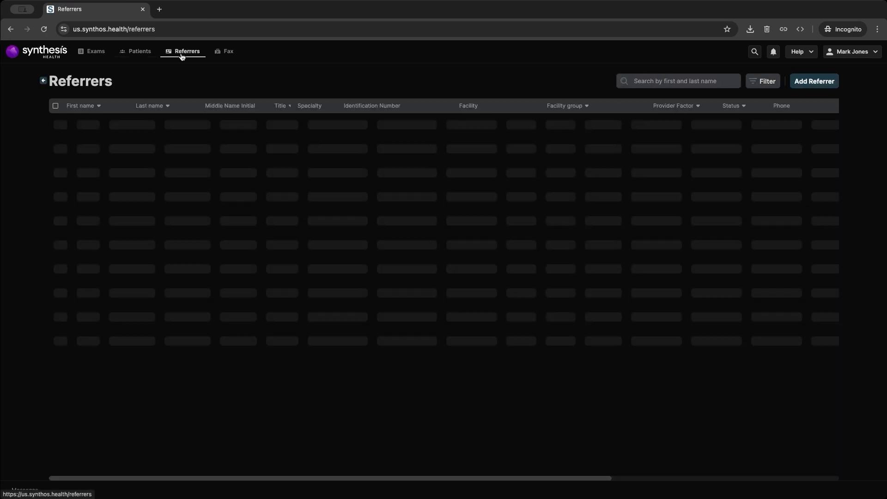
pyautogui.click(196, 132)
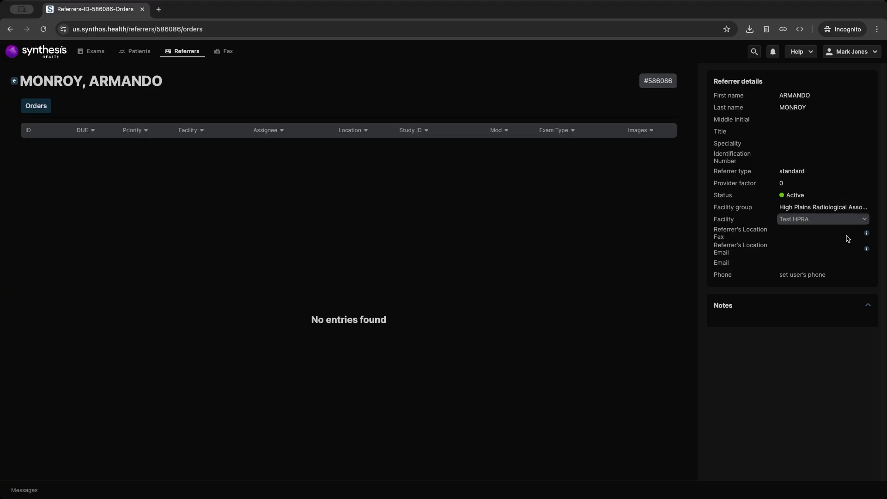
pyautogui.click(226, 51)
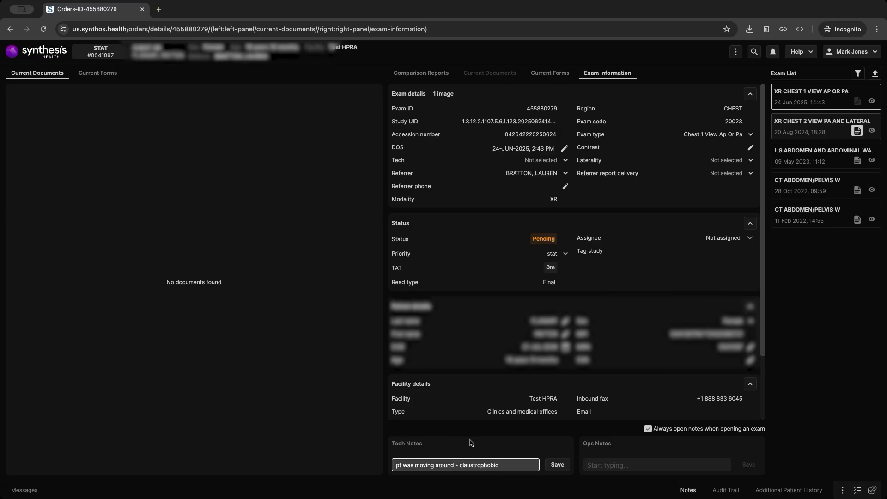
# Reopen the notes of the pending XR CHEST 1 VIEW AP OR PA exam and select the Tech Notes entry for editing.
pyautogui.moveTo(504, 466); pyautogui.dragTo(379, 465)
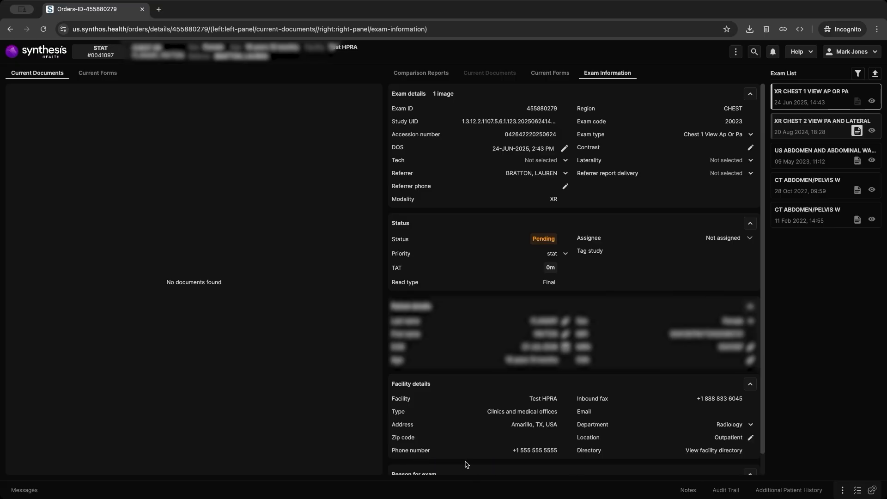
pyautogui.scroll(-1, 515, 457)
pyautogui.click(687, 492)
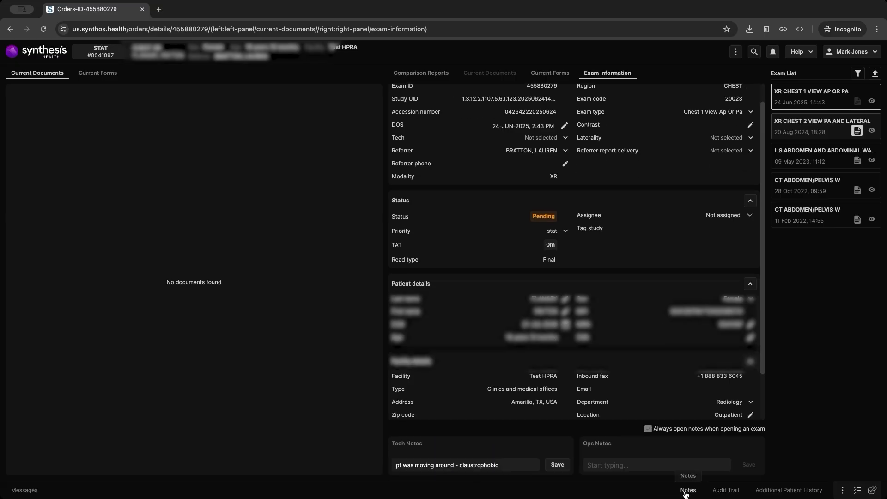
pyautogui.click(487, 469)
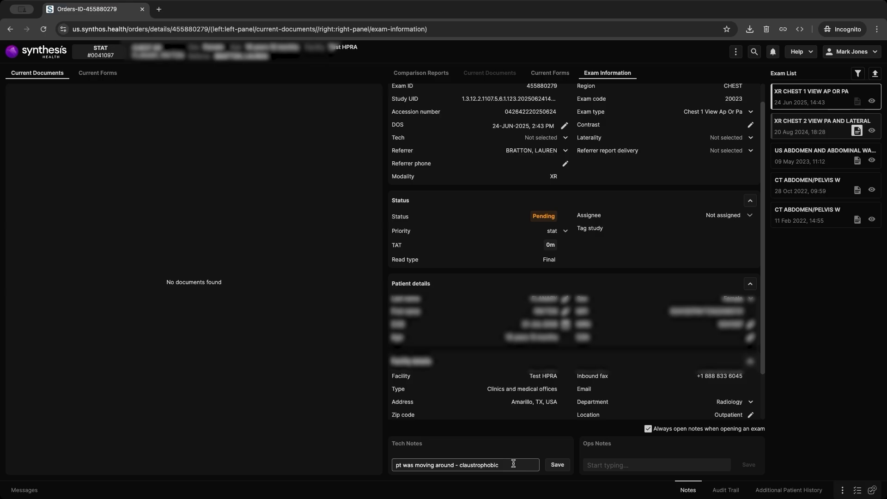